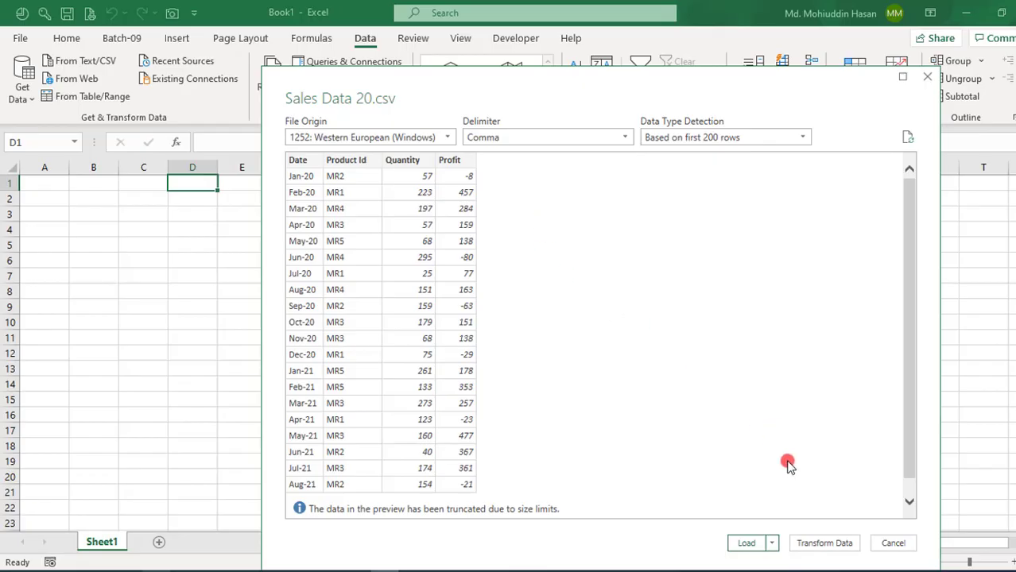
Step: Cancel the open import preview, then import Sales Data 20 from the Desktop's Power Query Working File CSV folder for transformation
{"action": "left_click", "coordinate": [882, 543]}
{"action": "left_click", "coordinate": [273, 311]}
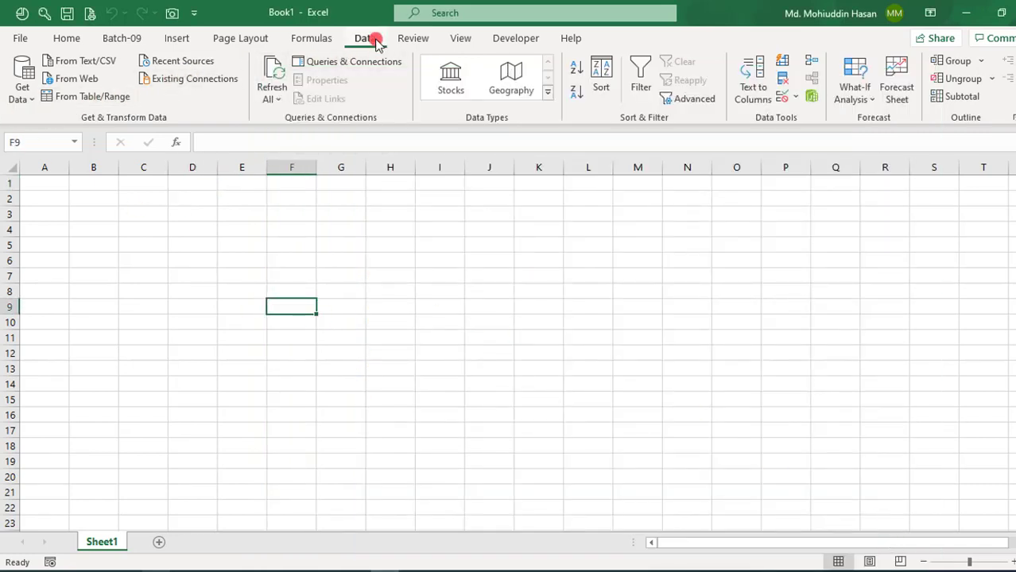
{"action": "left_click", "coordinate": [87, 64]}
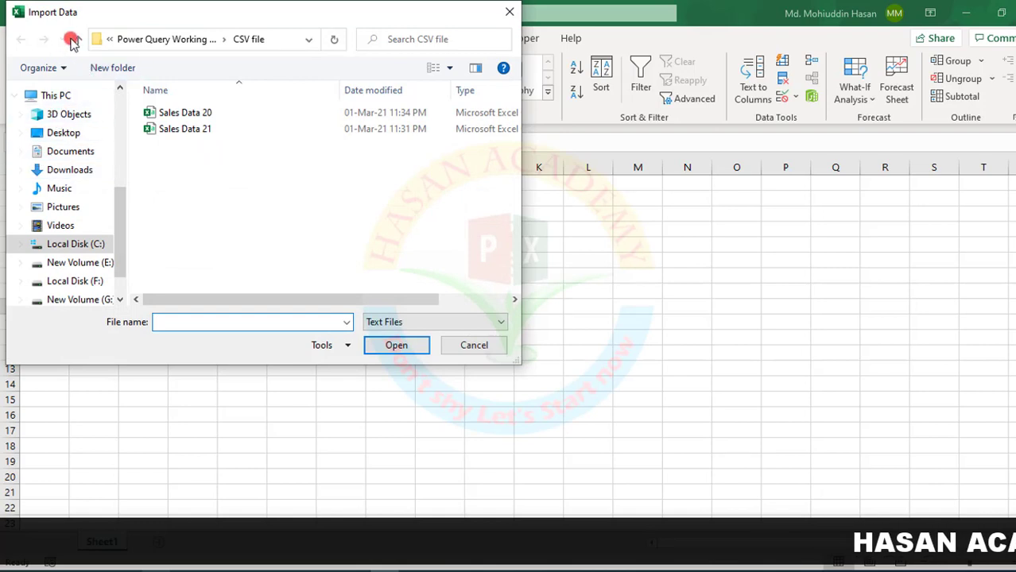
{"action": "left_click", "coordinate": [76, 39]}
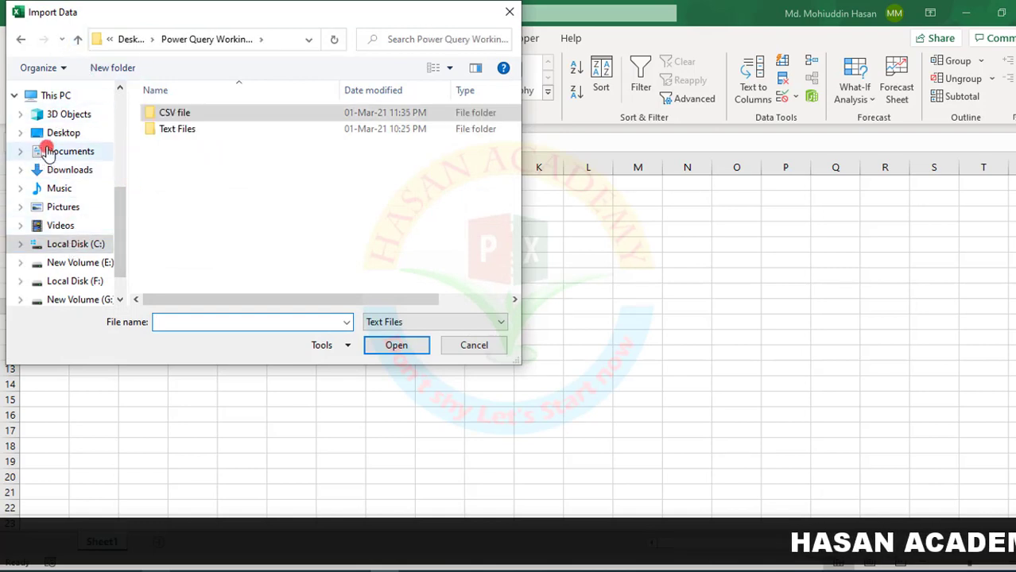
{"action": "left_click", "coordinate": [55, 136]}
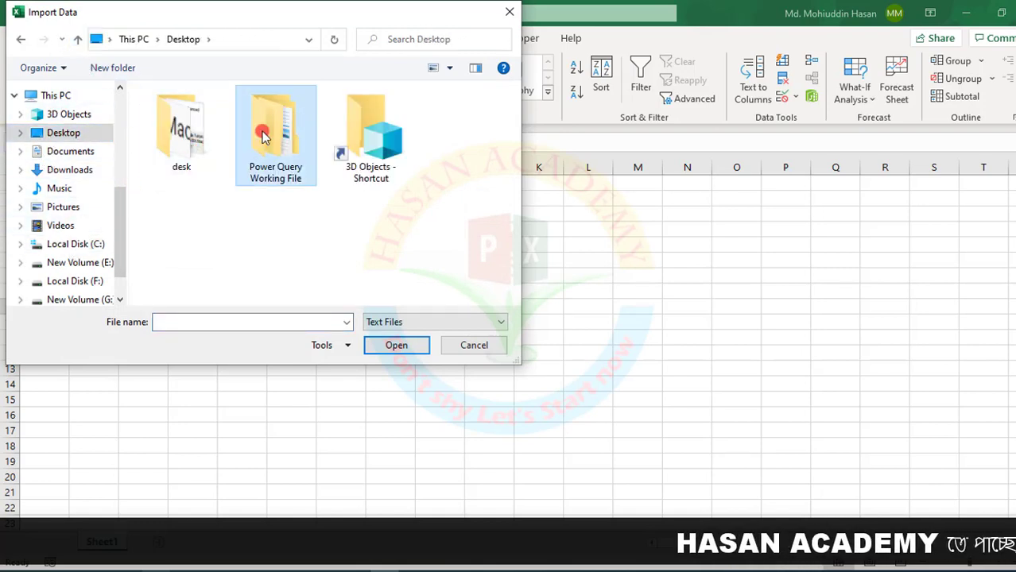
{"action": "double_click", "coordinate": [256, 140]}
{"action": "double_click", "coordinate": [181, 112]}
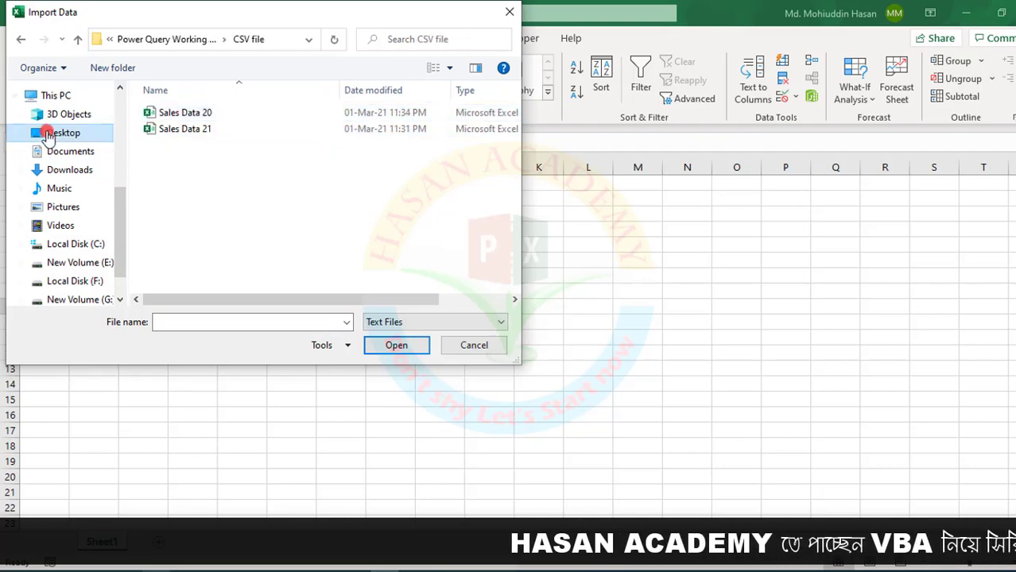
{"action": "double_click", "coordinate": [188, 112]}
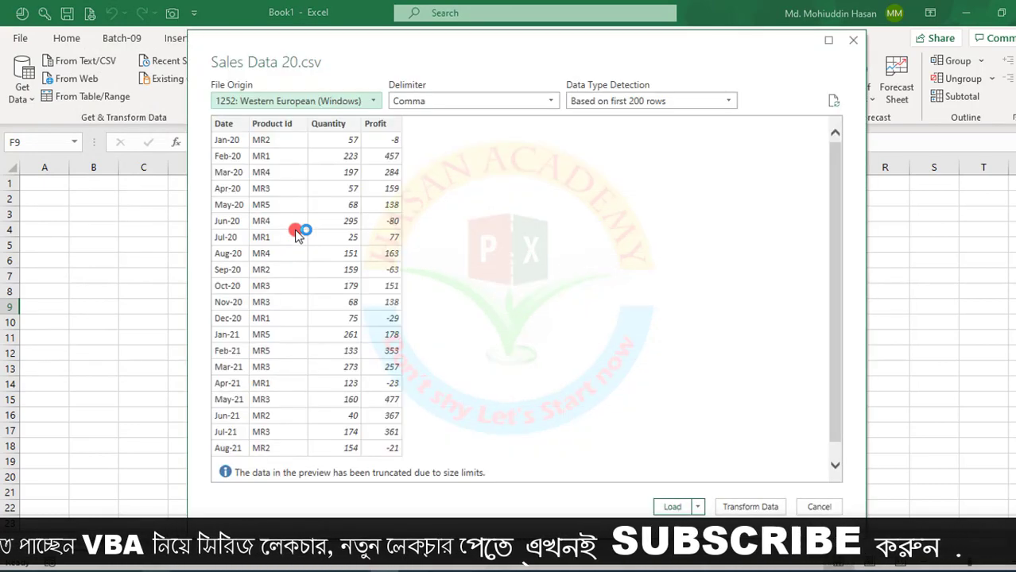
{"action": "left_click", "coordinate": [744, 507]}
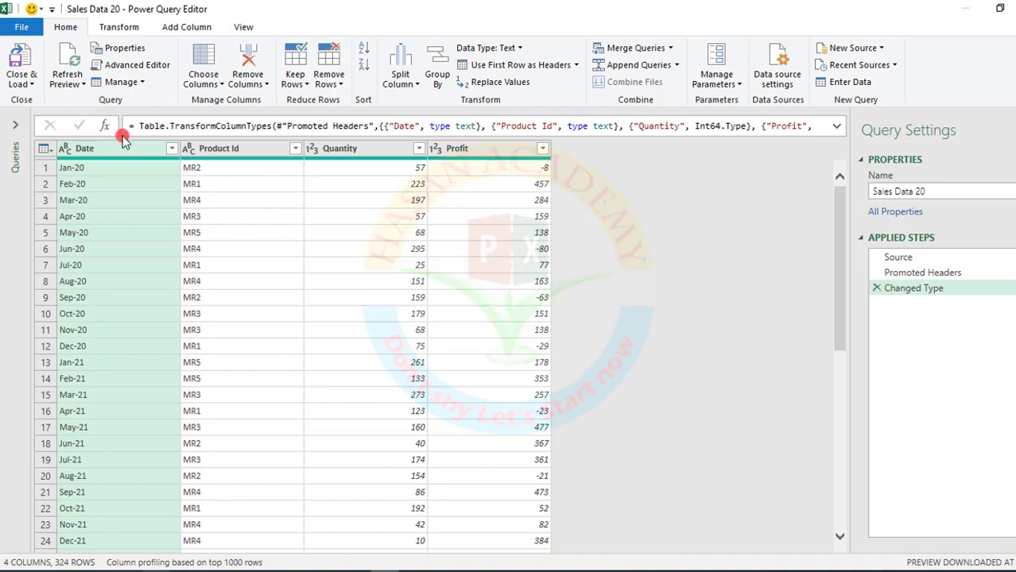
Step: Check the Promoted Headers and Changed Type steps, and split the Product Id column repeatedly every 2 characters
{"action": "left_click", "coordinate": [904, 274]}
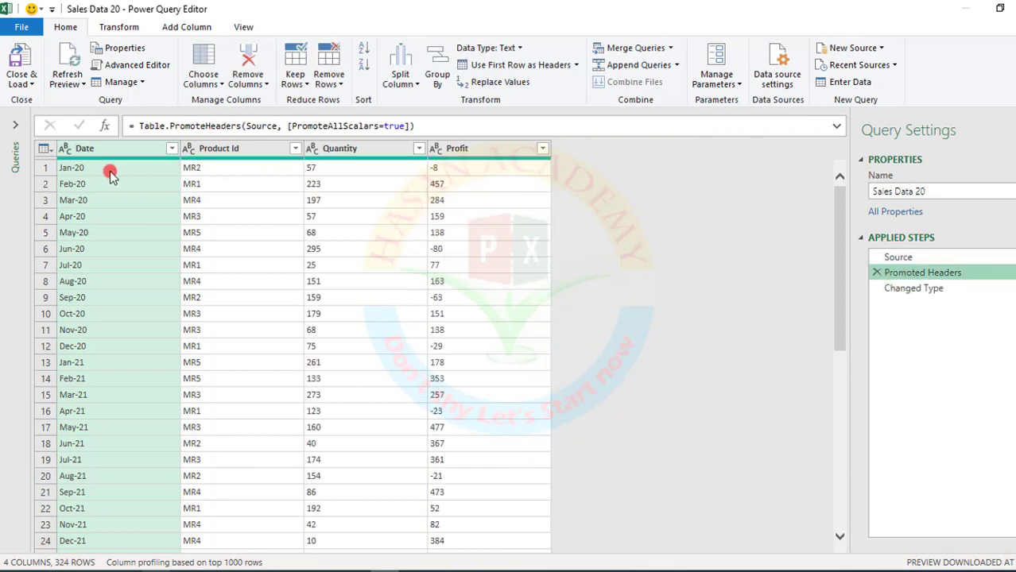
{"action": "left_click", "coordinate": [912, 288]}
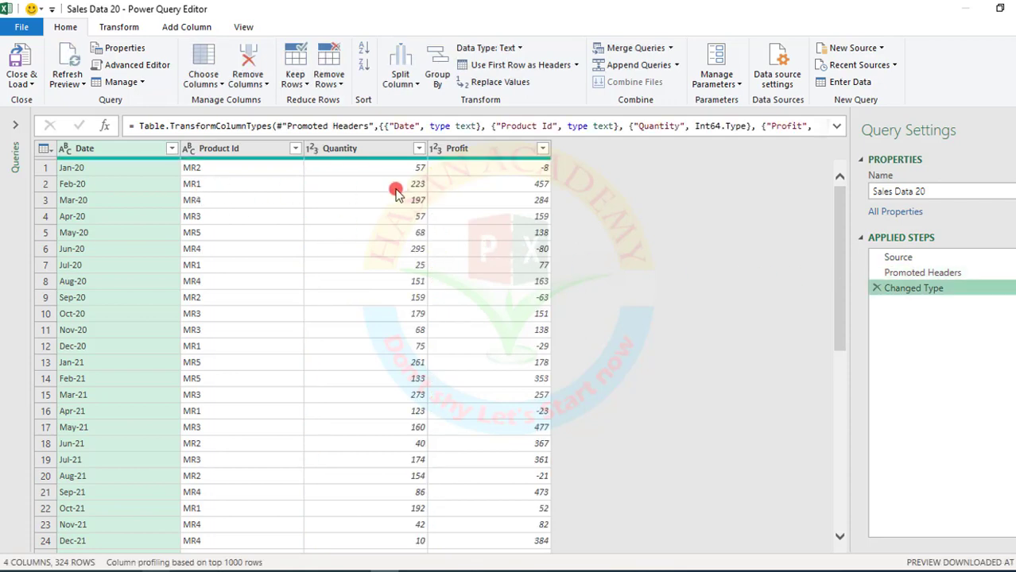
{"action": "left_click", "coordinate": [229, 150]}
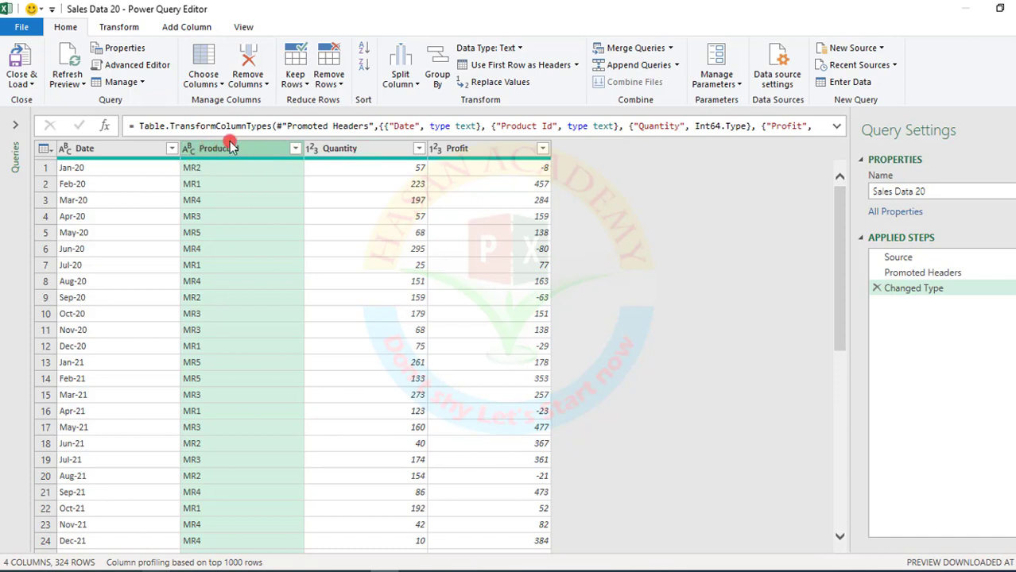
{"action": "left_click", "coordinate": [404, 80]}
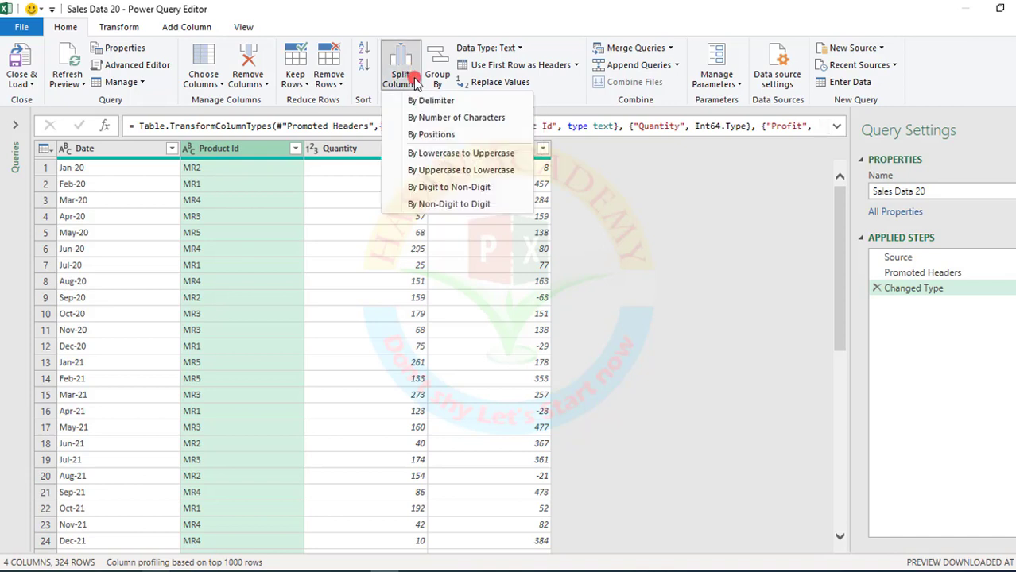
{"action": "left_click", "coordinate": [427, 116]}
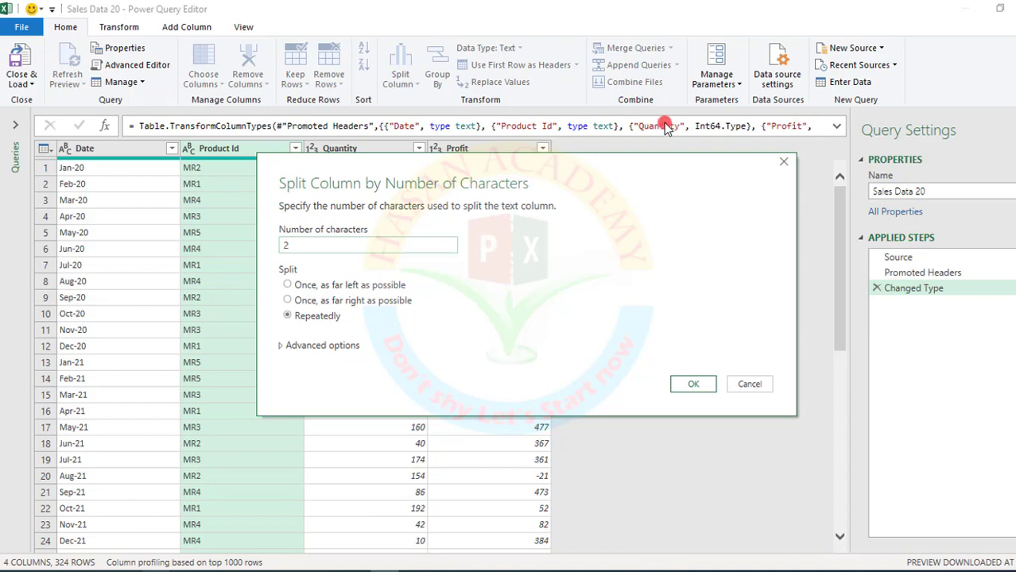
{"action": "left_click", "coordinate": [683, 383]}
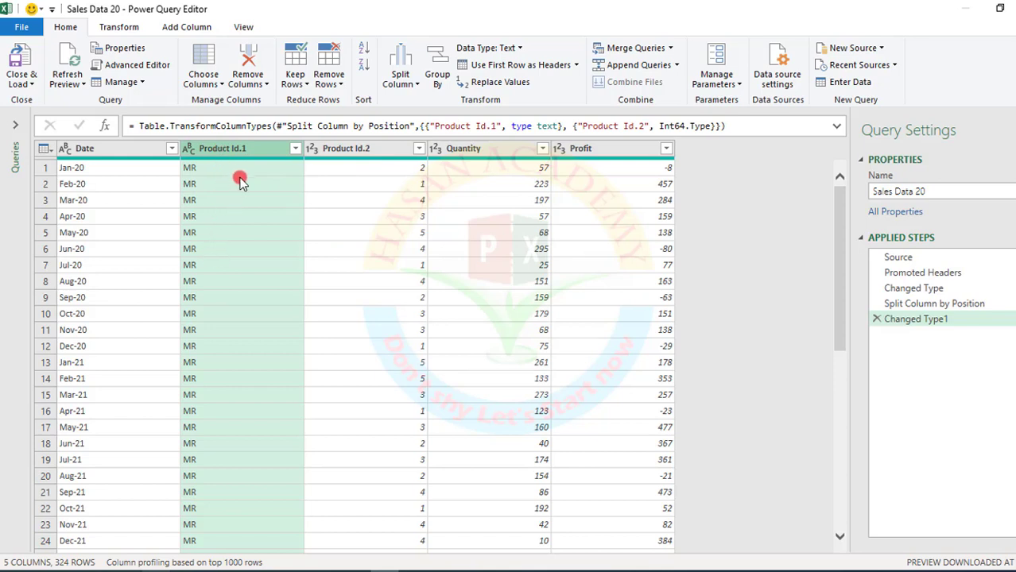
Step: Remove the Product Id.1 column and rename the Product Id.2 column as Product Id
{"action": "left_click", "coordinate": [248, 60]}
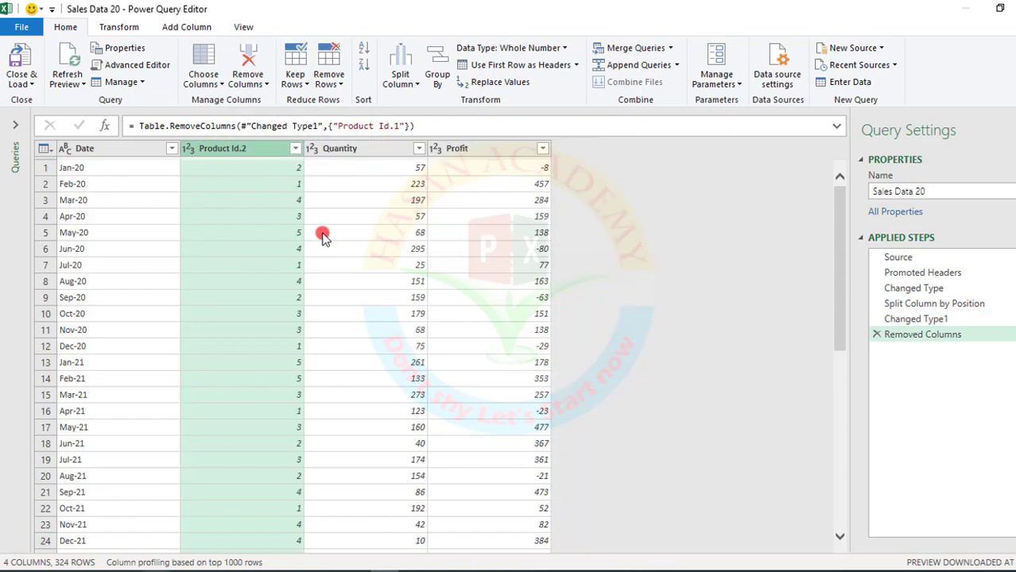
{"action": "double_click", "coordinate": [239, 149]}
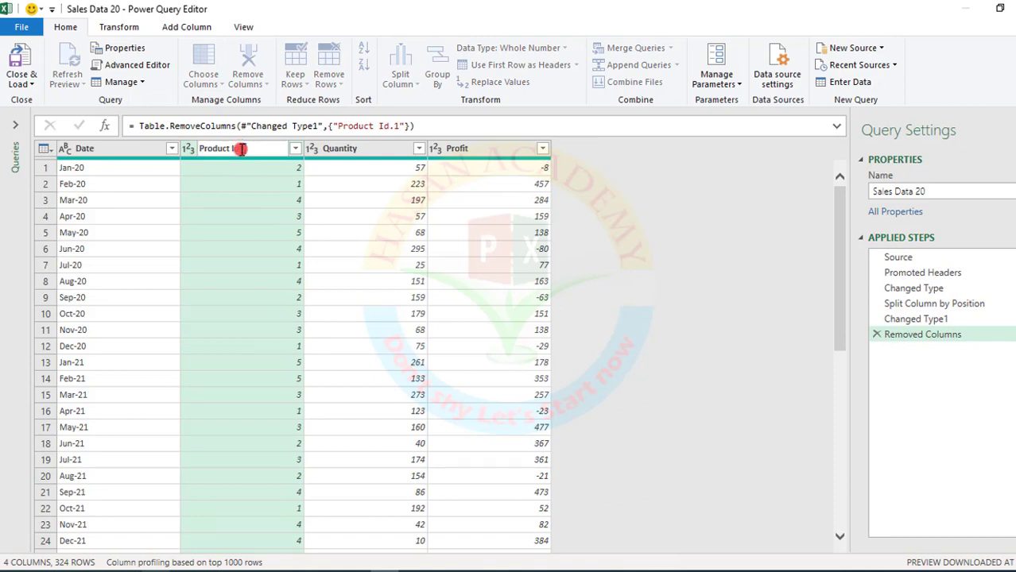
{"action": "left_click", "coordinate": [252, 210]}
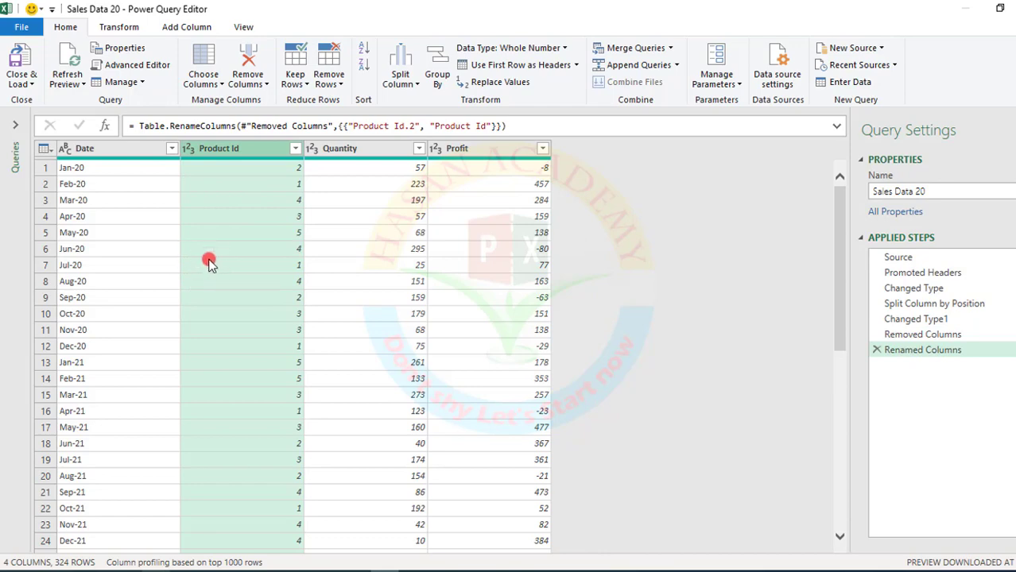
Step: Examine the transformed rows through the table, checking the Date values and the shortened product numbers
{"action": "scroll", "coordinate": [91, 409], "scroll_direction": "down", "scroll_amount": 9}
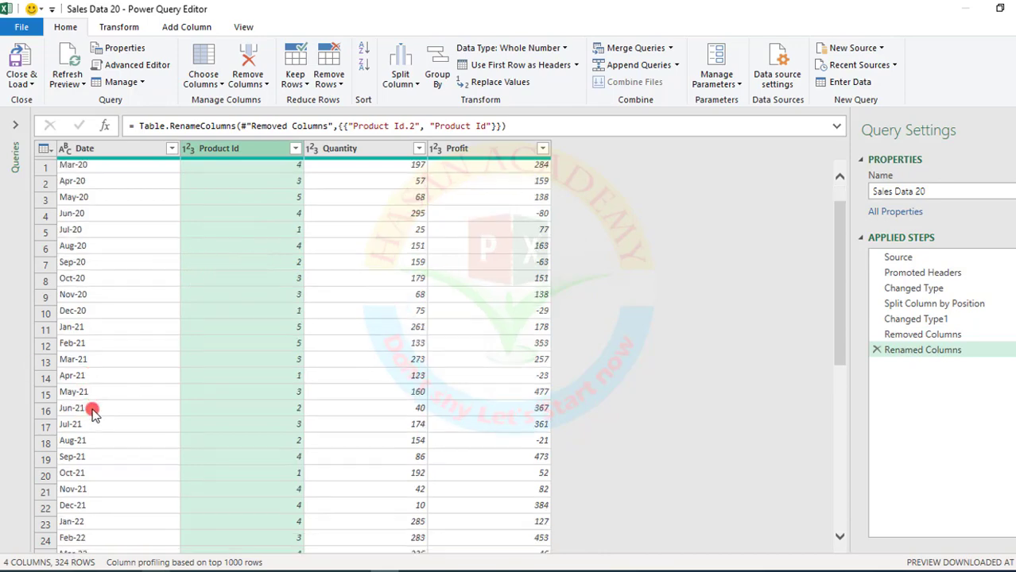
{"action": "scroll", "coordinate": [116, 353], "scroll_direction": "down", "scroll_amount": 6}
{"action": "scroll", "coordinate": [116, 349], "scroll_direction": "up", "scroll_amount": 14}
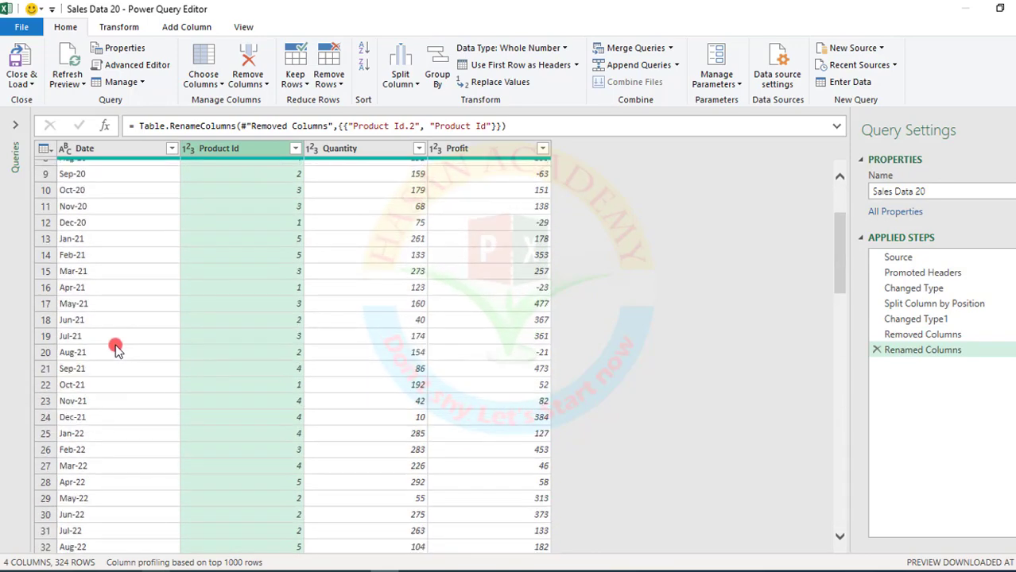
{"action": "scroll", "coordinate": [117, 347], "scroll_direction": "down", "scroll_amount": 9}
{"action": "scroll", "coordinate": [118, 350], "scroll_direction": "down", "scroll_amount": 14}
{"action": "scroll", "coordinate": [117, 350], "scroll_direction": "up", "scroll_amount": 6}
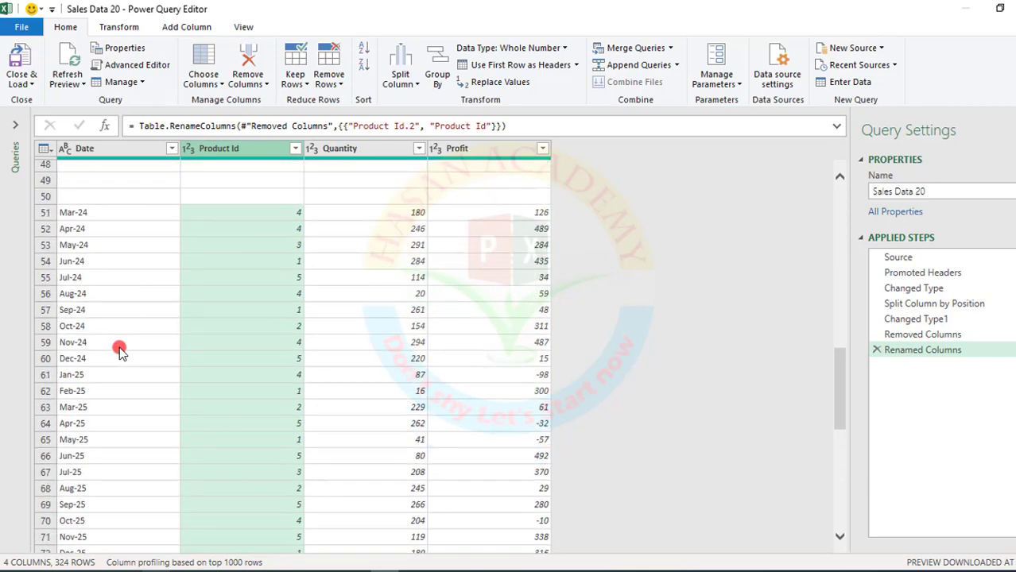
{"action": "scroll", "coordinate": [120, 349], "scroll_direction": "down", "scroll_amount": 9}
{"action": "scroll", "coordinate": [121, 349], "scroll_direction": "down", "scroll_amount": 17}
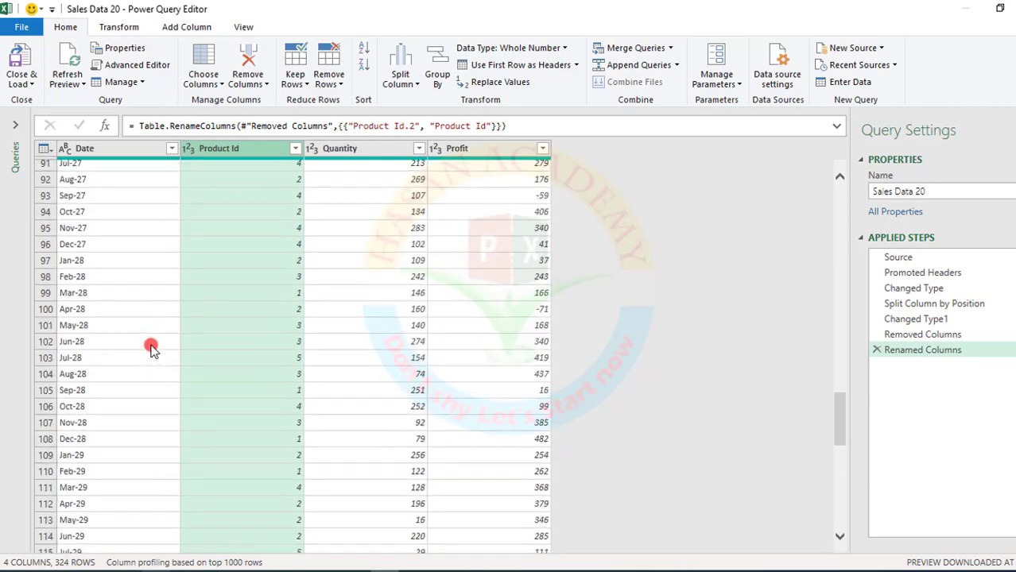
{"action": "scroll", "coordinate": [151, 350], "scroll_direction": "down", "scroll_amount": 5}
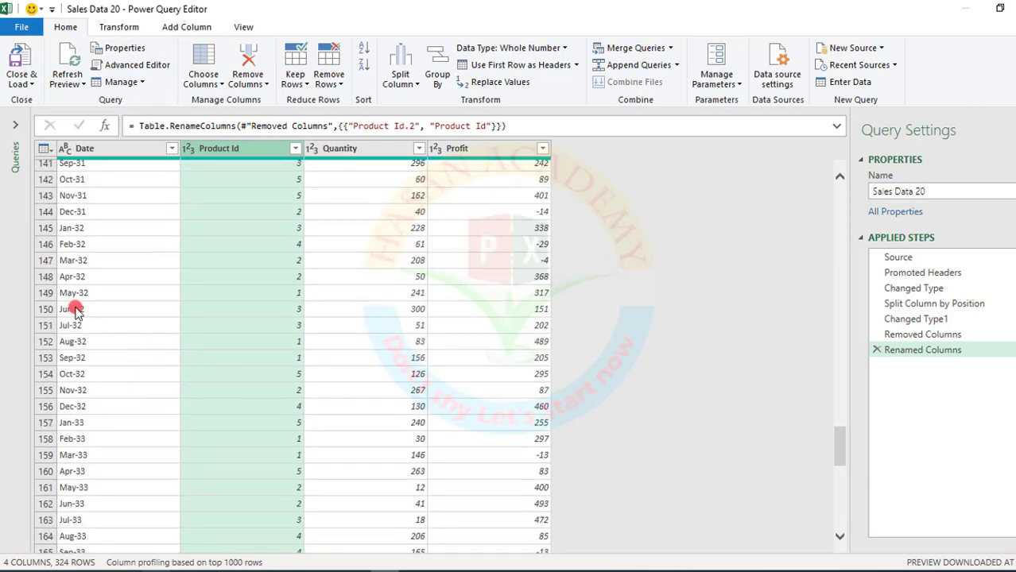
{"action": "scroll", "coordinate": [155, 292], "scroll_direction": "down", "scroll_amount": 6}
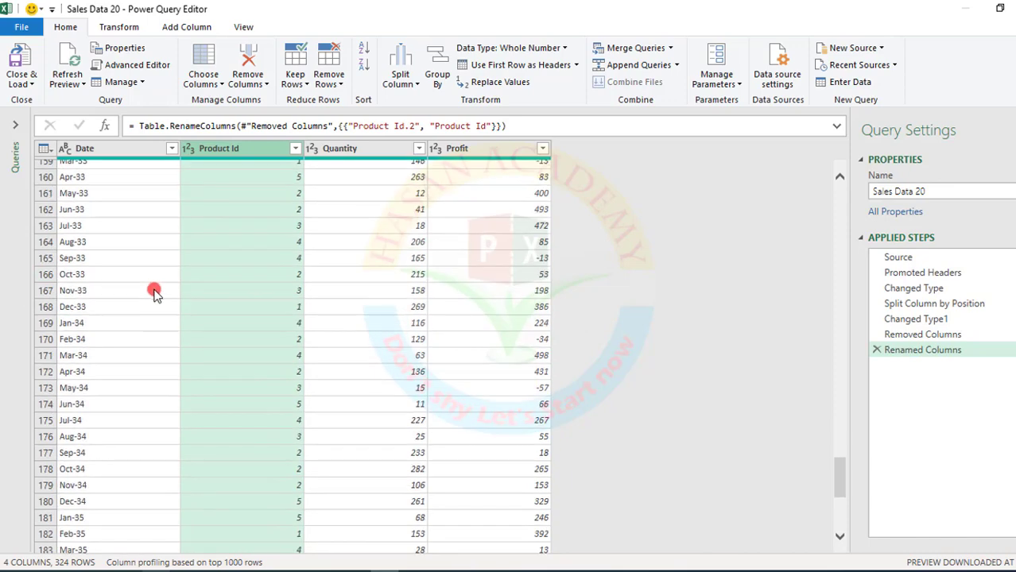
{"action": "scroll", "coordinate": [113, 318], "scroll_direction": "down", "scroll_amount": 11}
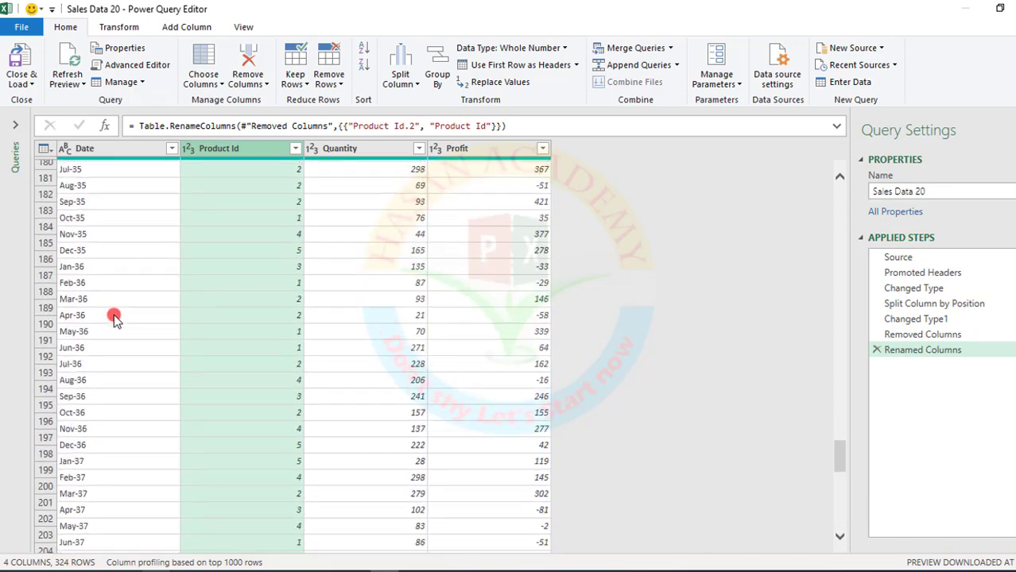
{"action": "scroll", "coordinate": [151, 294], "scroll_direction": "down", "scroll_amount": 7}
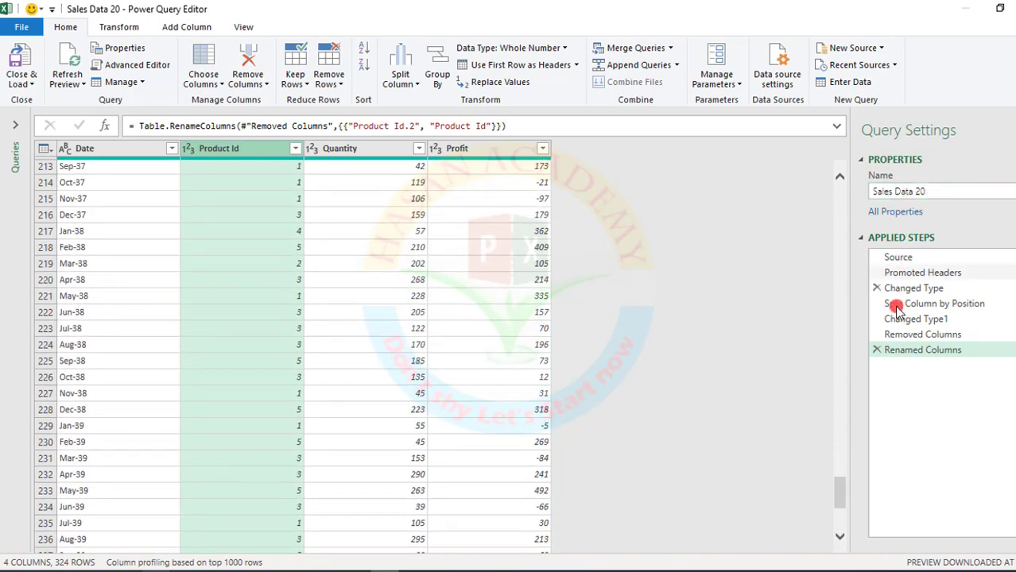
{"action": "scroll", "coordinate": [419, 257], "scroll_direction": "up", "scroll_amount": 6}
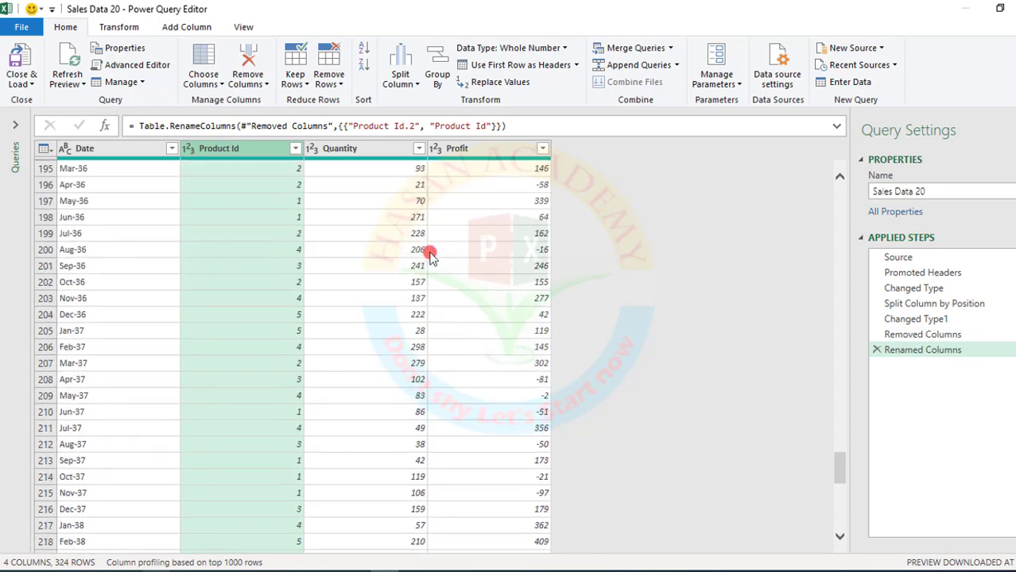
{"action": "scroll", "coordinate": [429, 254], "scroll_direction": "up", "scroll_amount": 6}
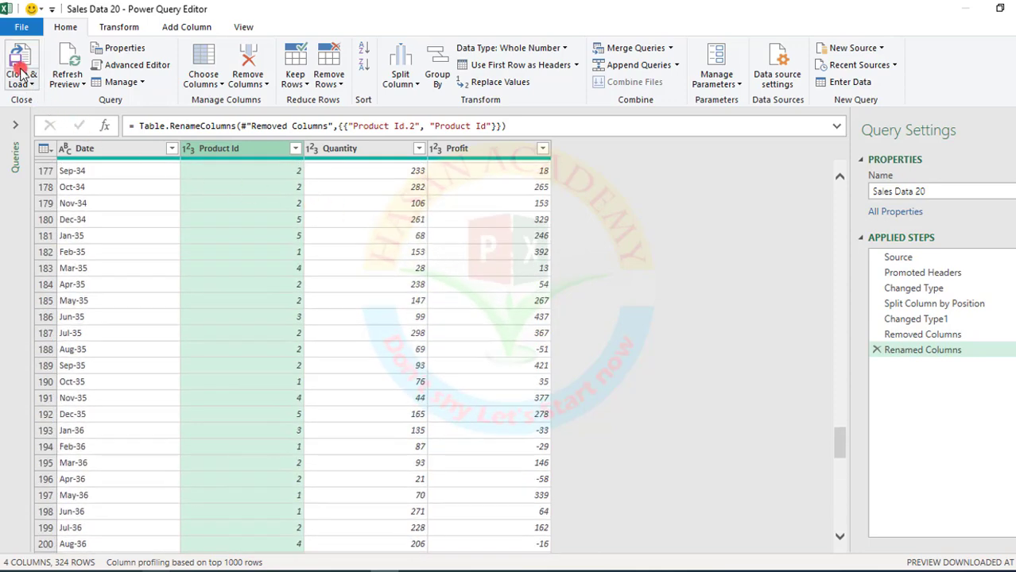
Step: Close the query editor and load the transformed Sales Data 20 query into the workbook
{"action": "left_click", "coordinate": [14, 62]}
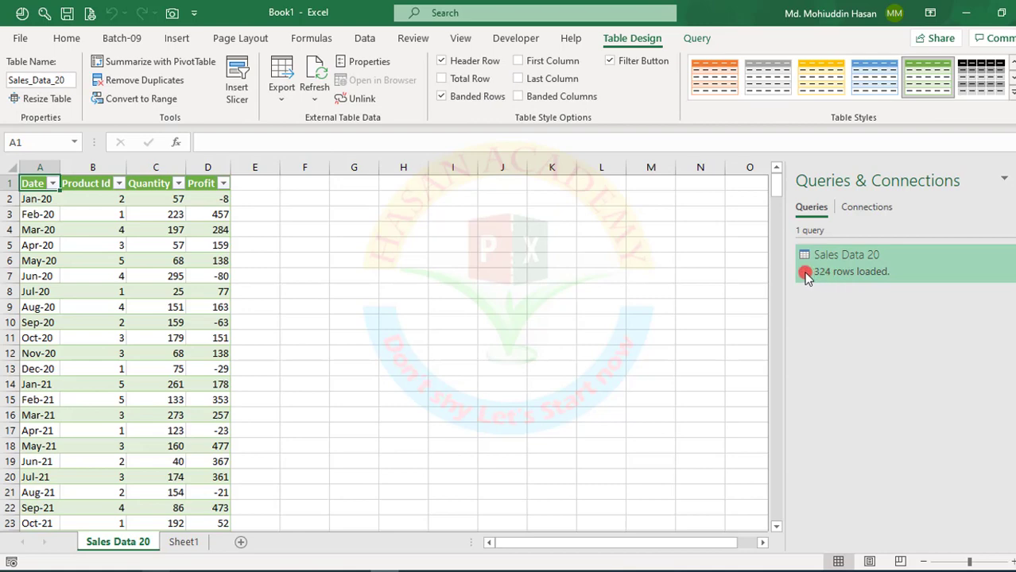
{"action": "mouse_move", "coordinate": [817, 279]}
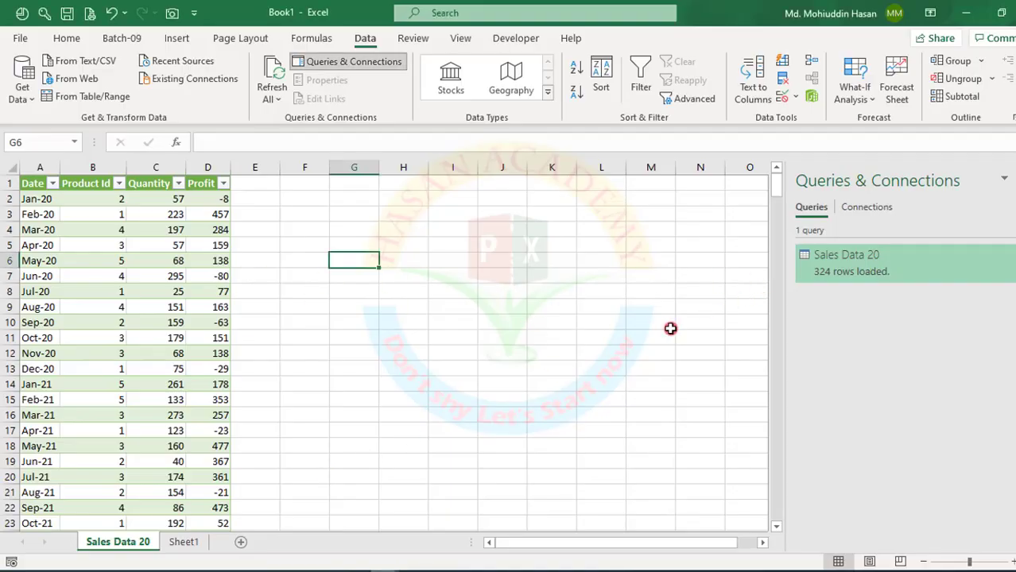
{"action": "left_click", "coordinate": [670, 326]}
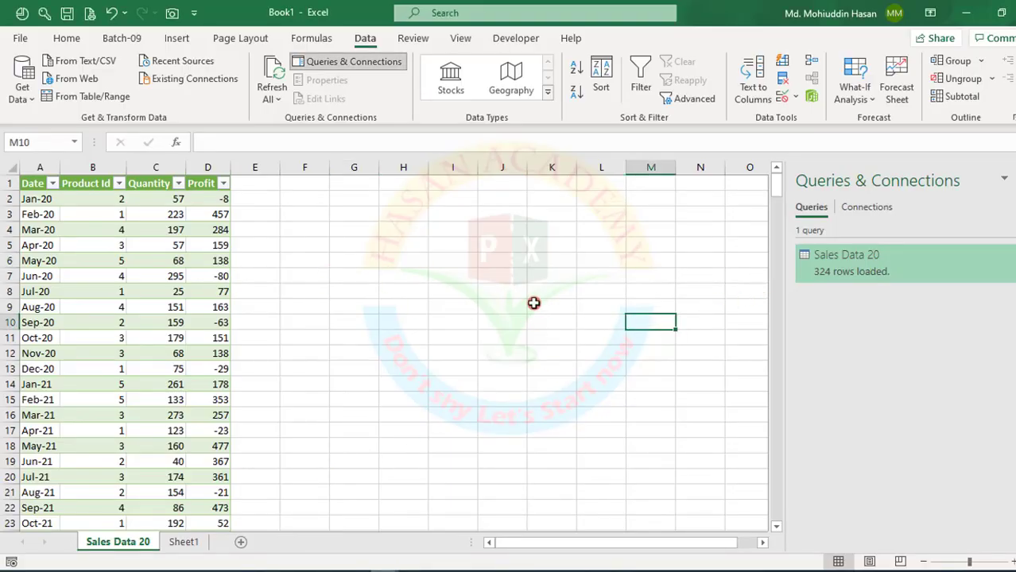
Step: Reopen the Sales Data 20 query for editing and change its Source file to Sales Data 21.csv
{"action": "double_click", "coordinate": [888, 259]}
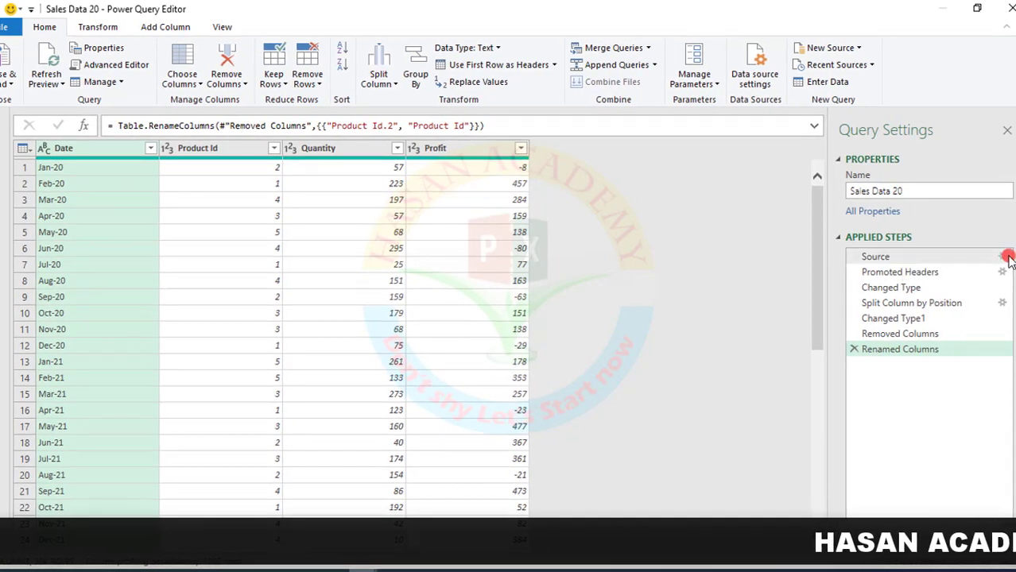
{"action": "left_click", "coordinate": [984, 258]}
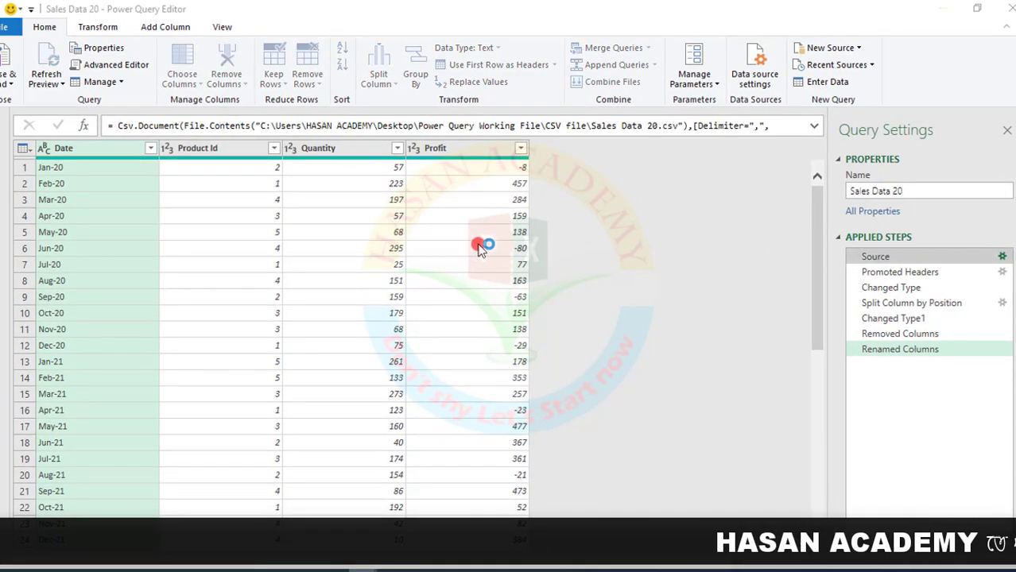
{"action": "double_click", "coordinate": [942, 255]}
{"action": "left_click", "coordinate": [585, 223]}
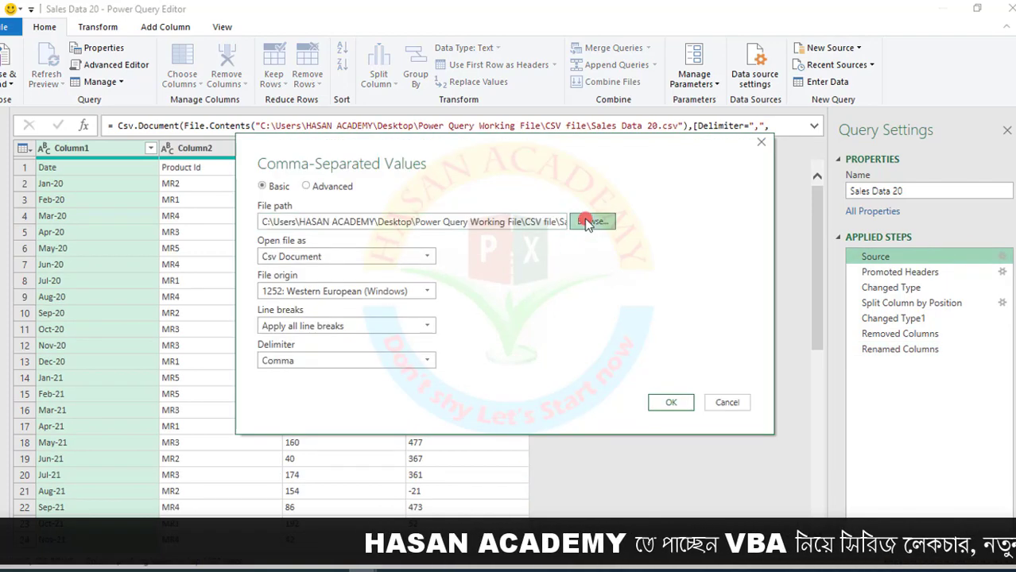
{"action": "left_click", "coordinate": [167, 129]}
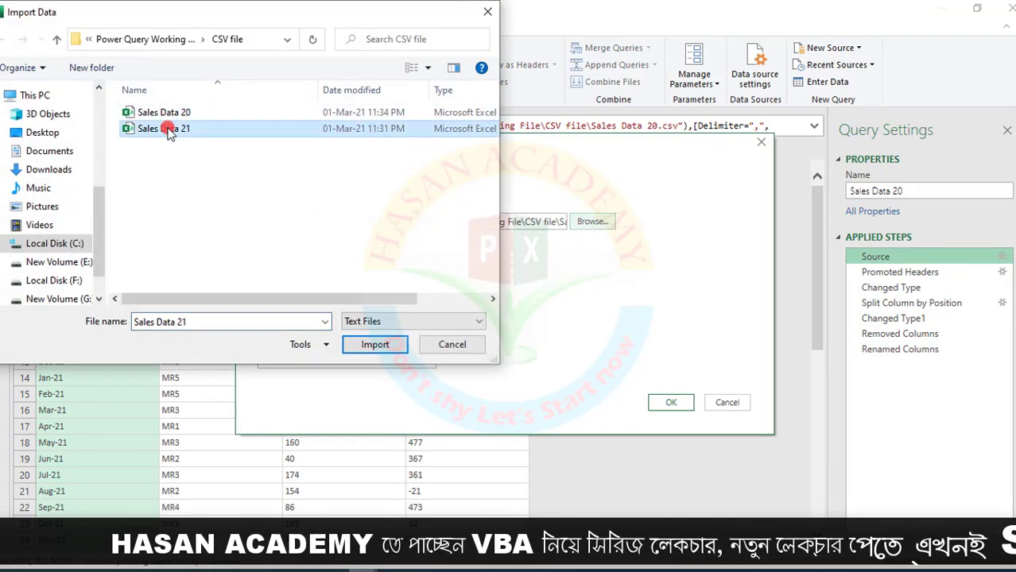
{"action": "left_click", "coordinate": [374, 343]}
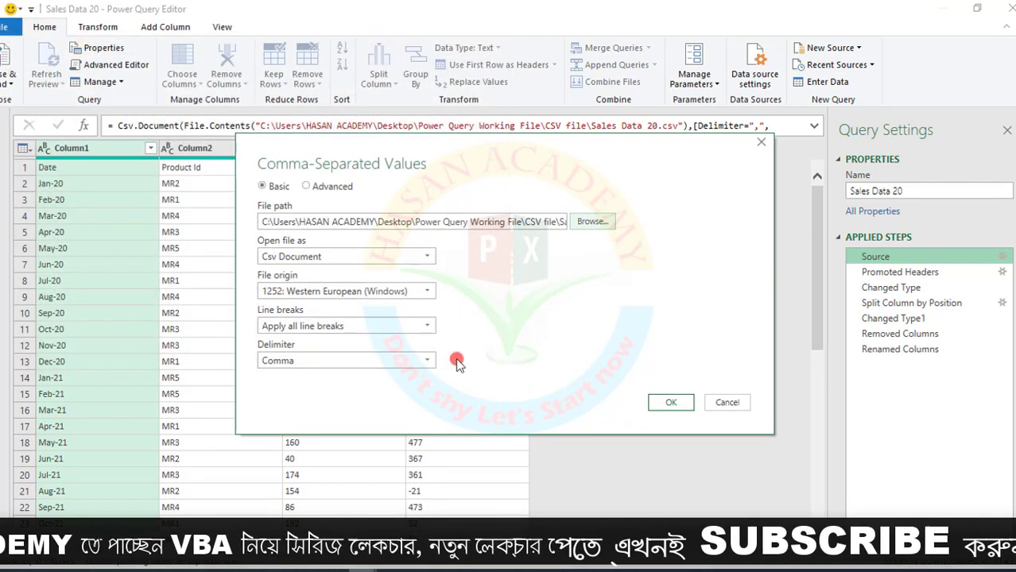
{"action": "left_click", "coordinate": [672, 403]}
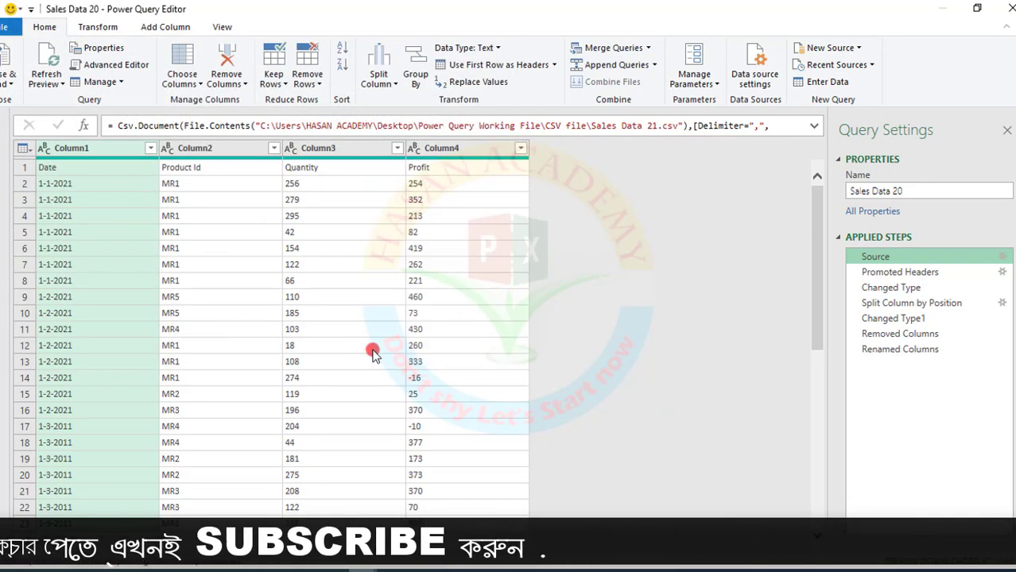
Step: Close the query editor and load the query with its Sales Data 21.csv source into the worksheet table
{"action": "left_click", "coordinate": [19, 67]}
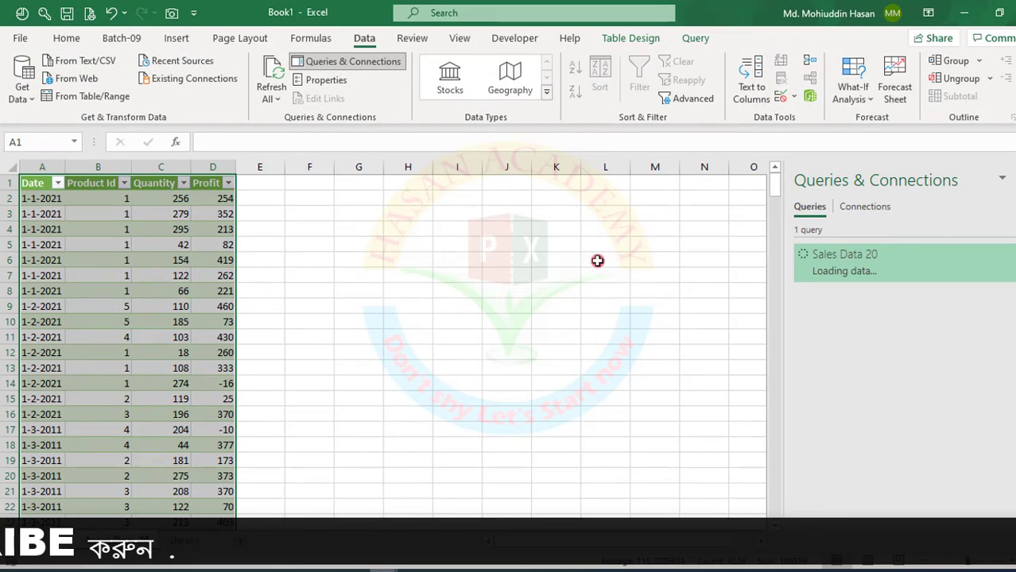
{"action": "mouse_move", "coordinate": [821, 272]}
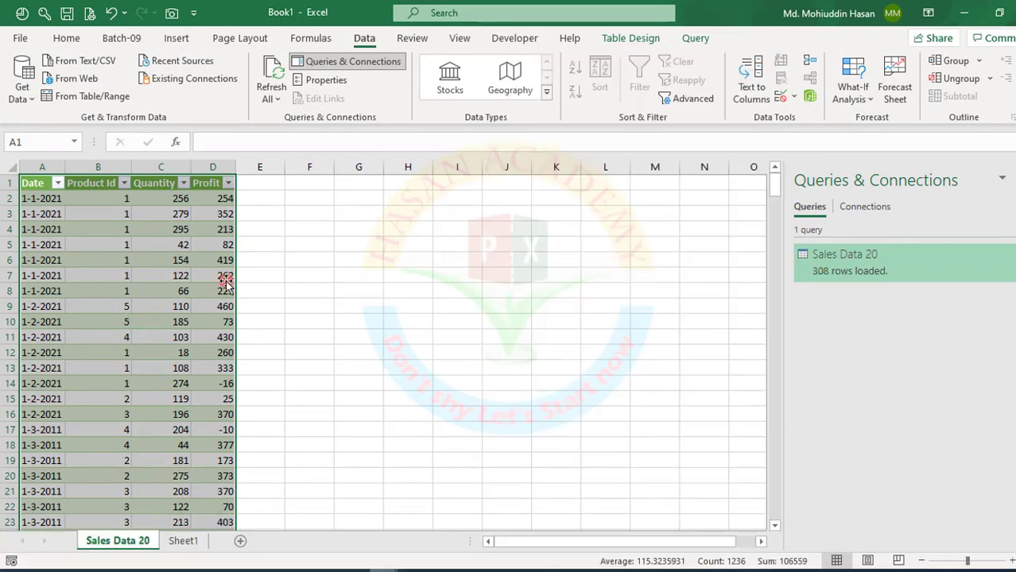
{"action": "left_click", "coordinate": [134, 286]}
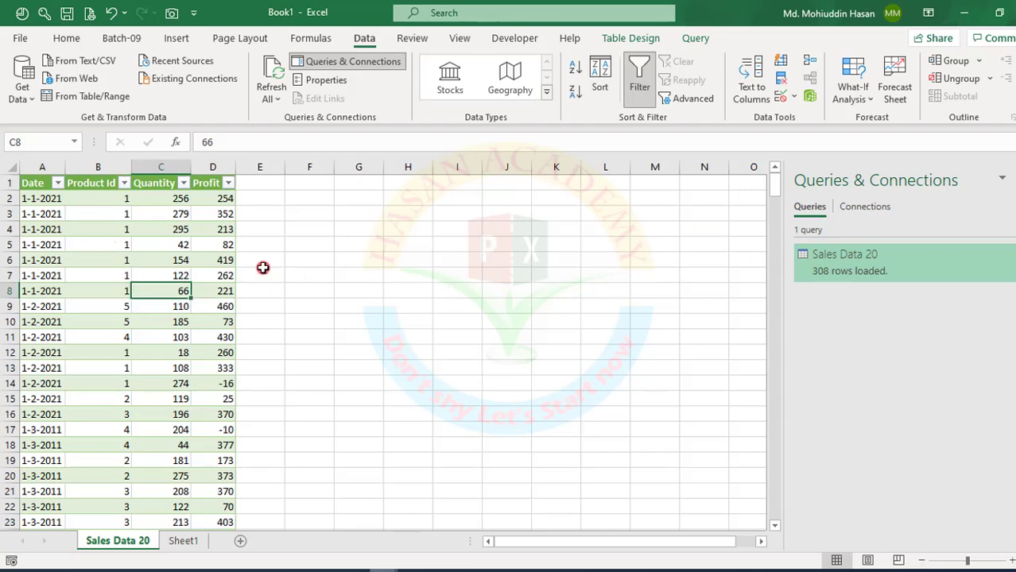
Step: Close the Sales Data 20 CSV workbook without saving its changes and return to Book1
{"action": "mouse_move", "coordinate": [397, 568]}
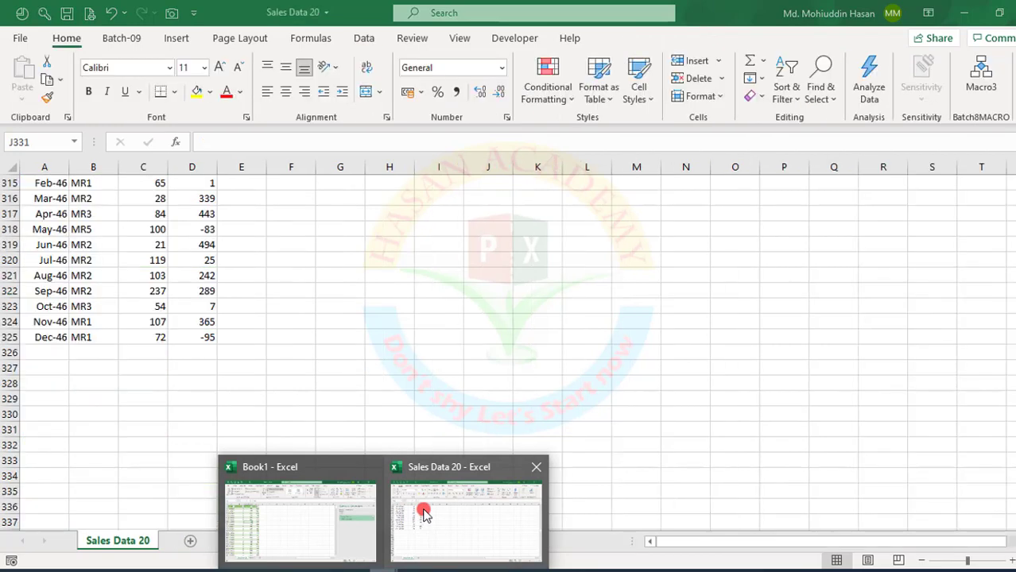
{"action": "left_click", "coordinate": [424, 513]}
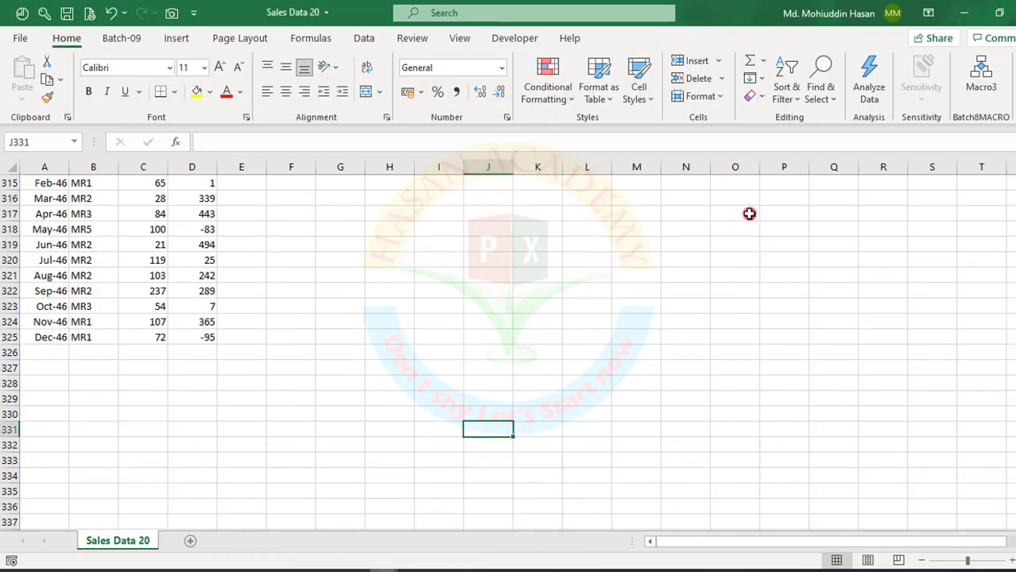
{"action": "left_click", "coordinate": [1007, 12]}
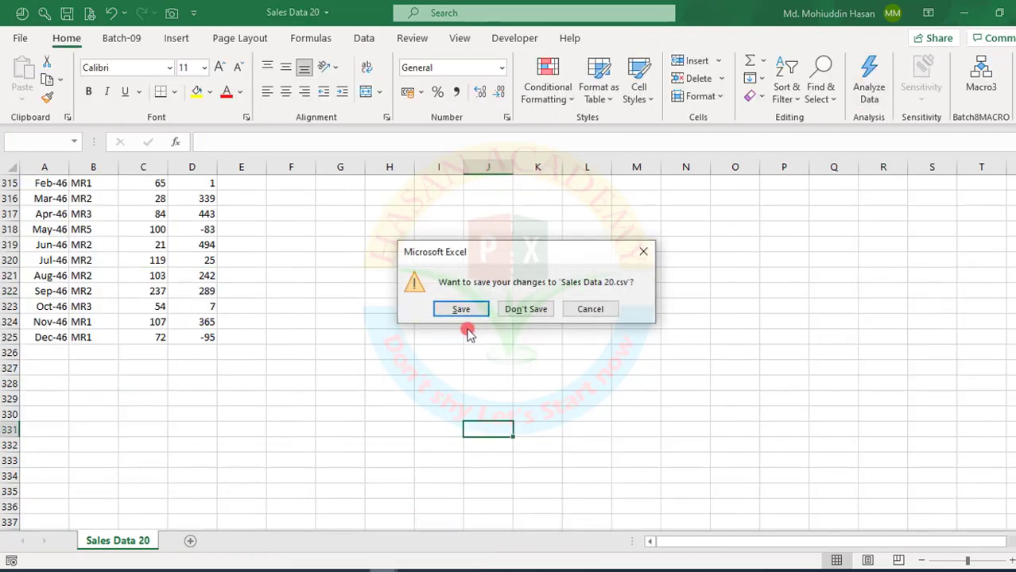
{"action": "left_click", "coordinate": [530, 309]}
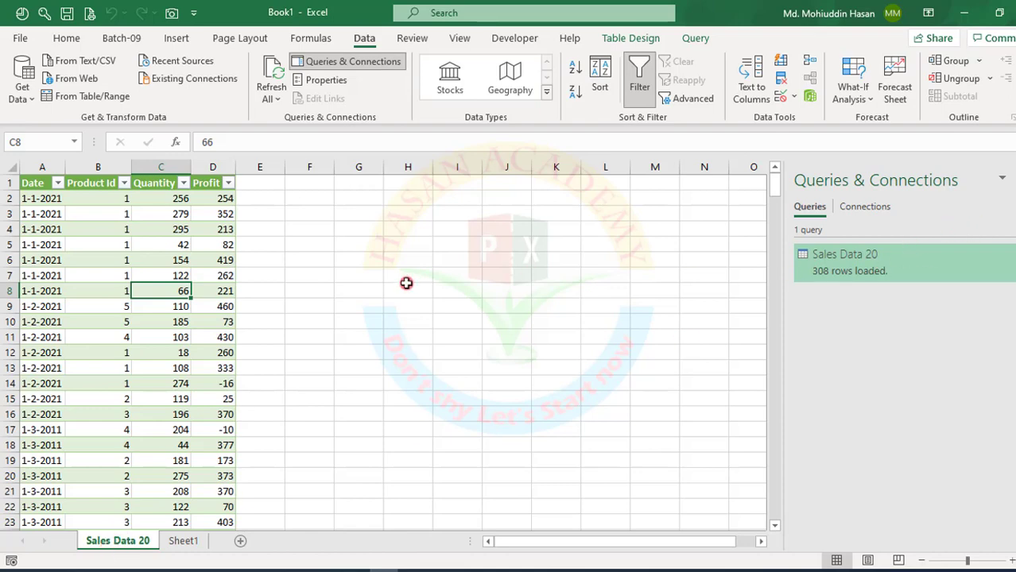
{"action": "left_click", "coordinate": [426, 336]}
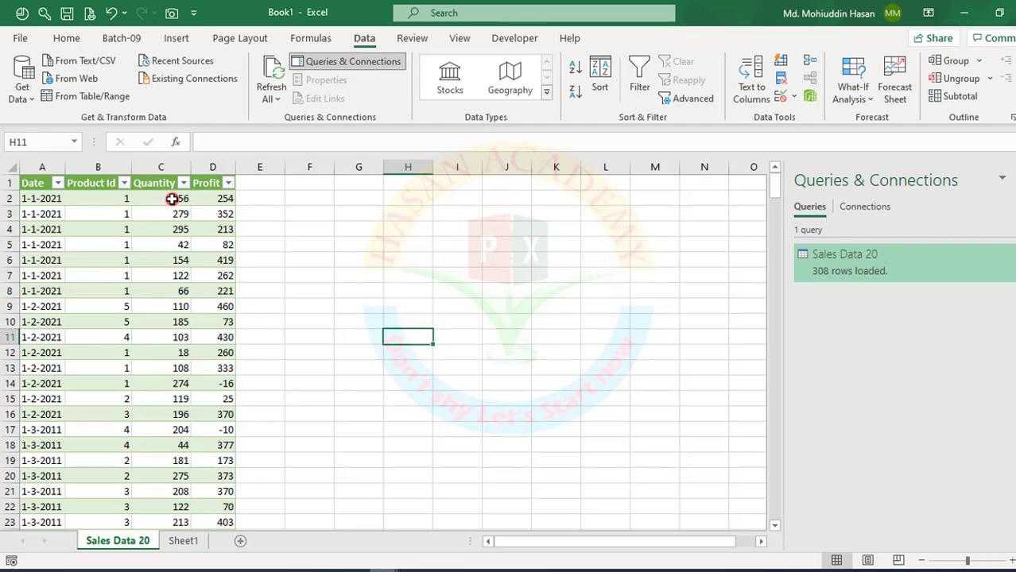
Step: In the Sales Data 21 CSV workbook, set Quantity to 67 and 89 in rows 2 and 3, and both rows' Profit to 89
{"action": "mouse_move", "coordinate": [384, 570]}
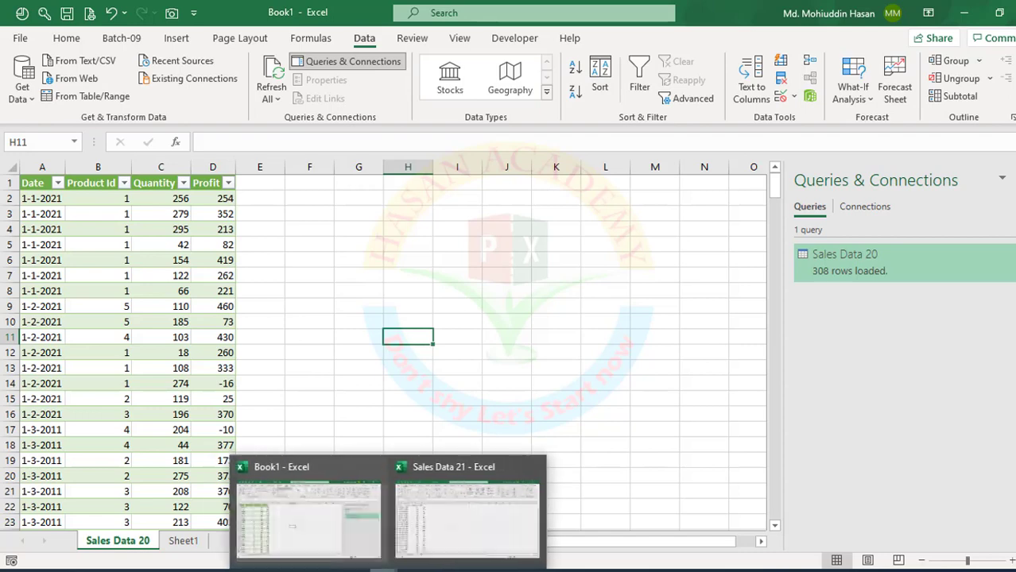
{"action": "left_click", "coordinate": [468, 504]}
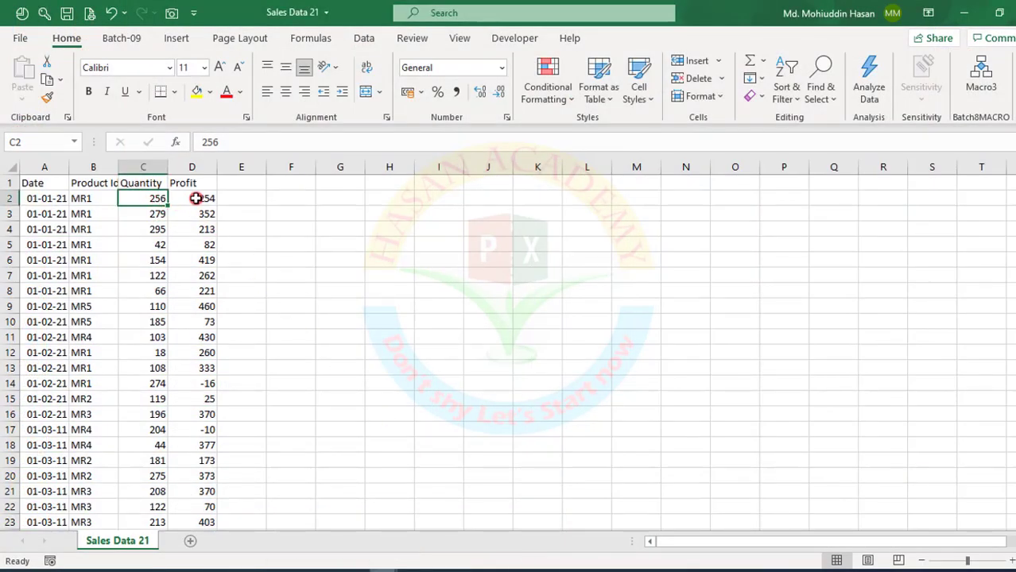
{"action": "type", "text": "67"}
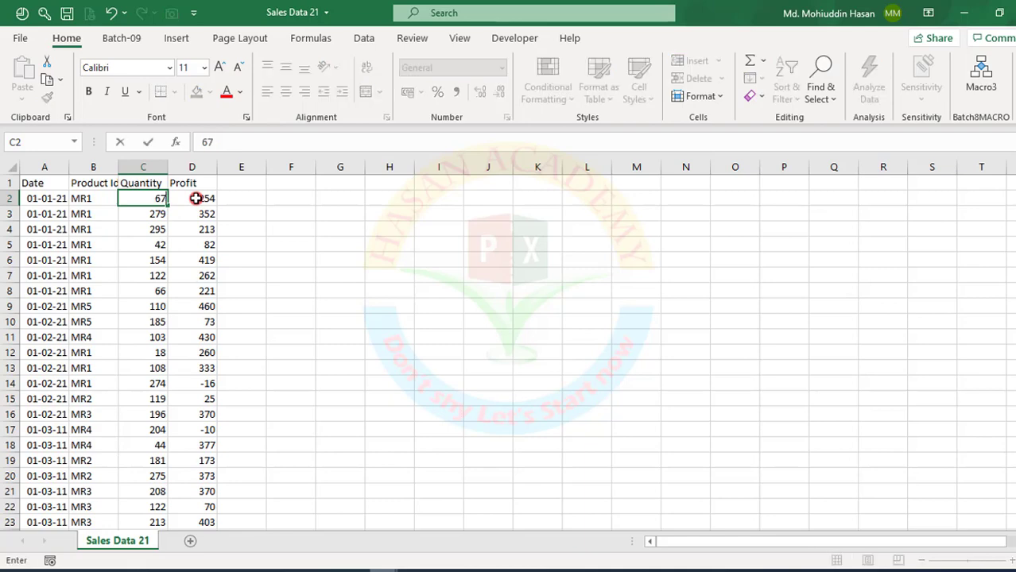
{"action": "left_click", "coordinate": [204, 203]}
{"action": "type", "text": "89"}
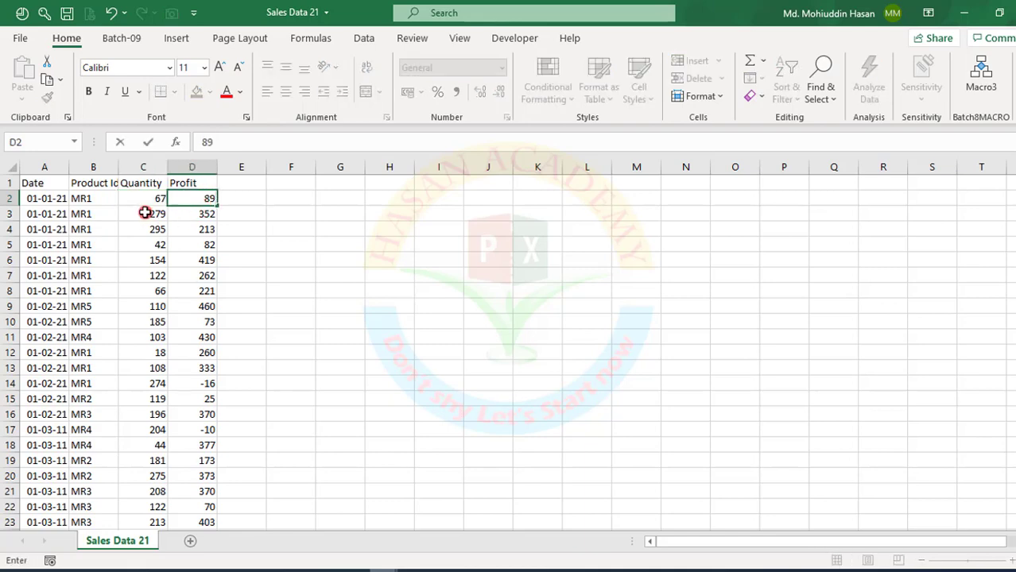
{"action": "left_click", "coordinate": [146, 213]}
{"action": "type", "text": "89"}
{"action": "left_click", "coordinate": [179, 218]}
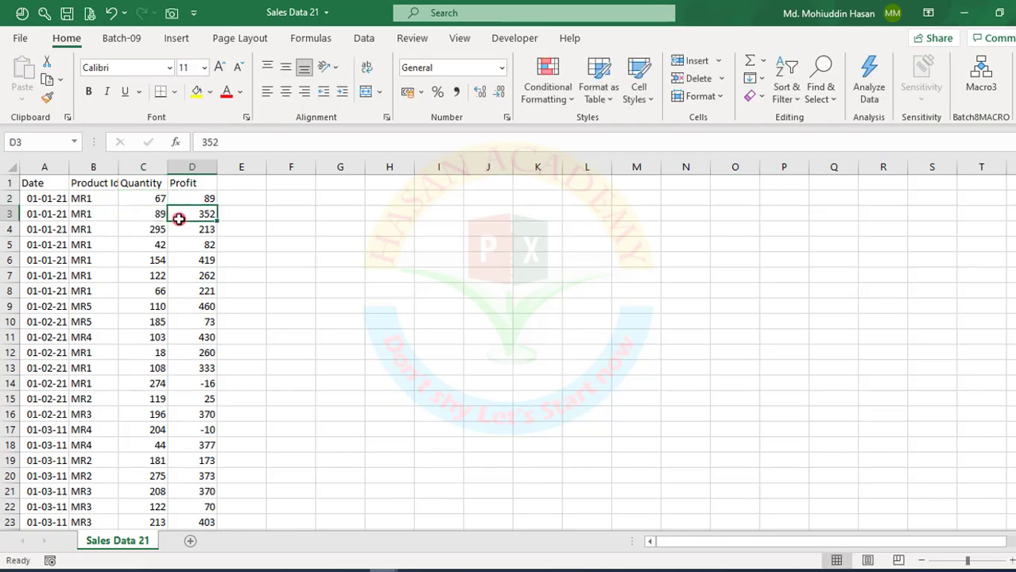
{"action": "type", "text": "89"}
{"action": "left_click", "coordinate": [306, 236]}
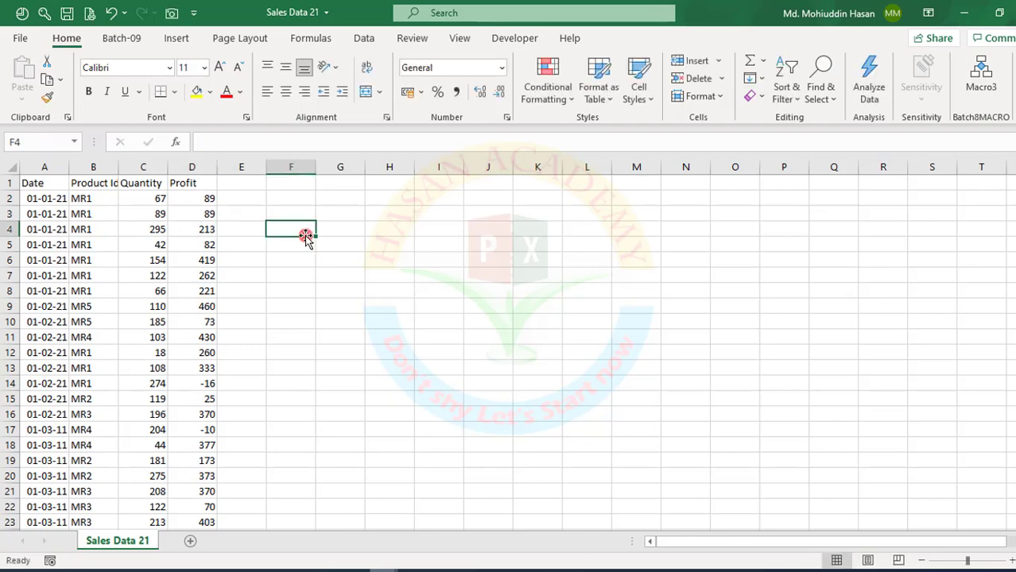
Step: Save the edited Sales Data 21 CSV file and refresh the query table in Book1
{"action": "left_click", "coordinate": [67, 12]}
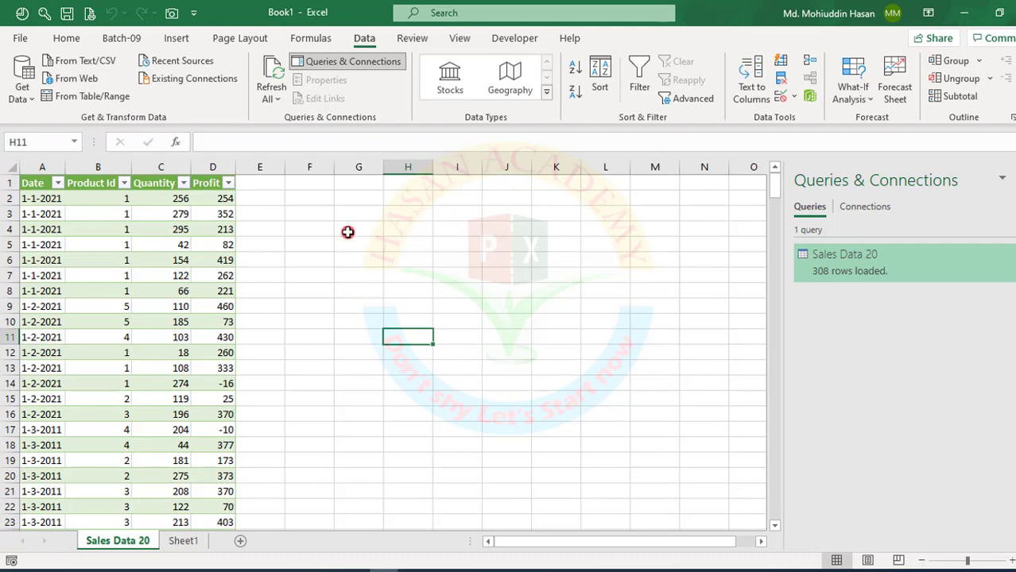
{"action": "left_click", "coordinate": [271, 72]}
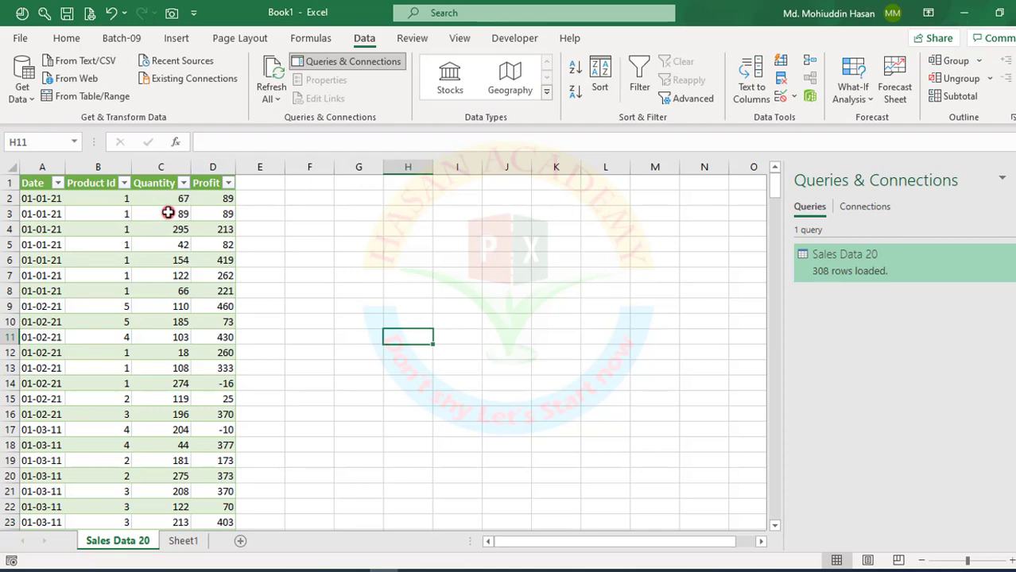
Step: Reopen the Sales Data 20 query for editing and change its Source file to Sales Data 20.csv
{"action": "left_click", "coordinate": [934, 265]}
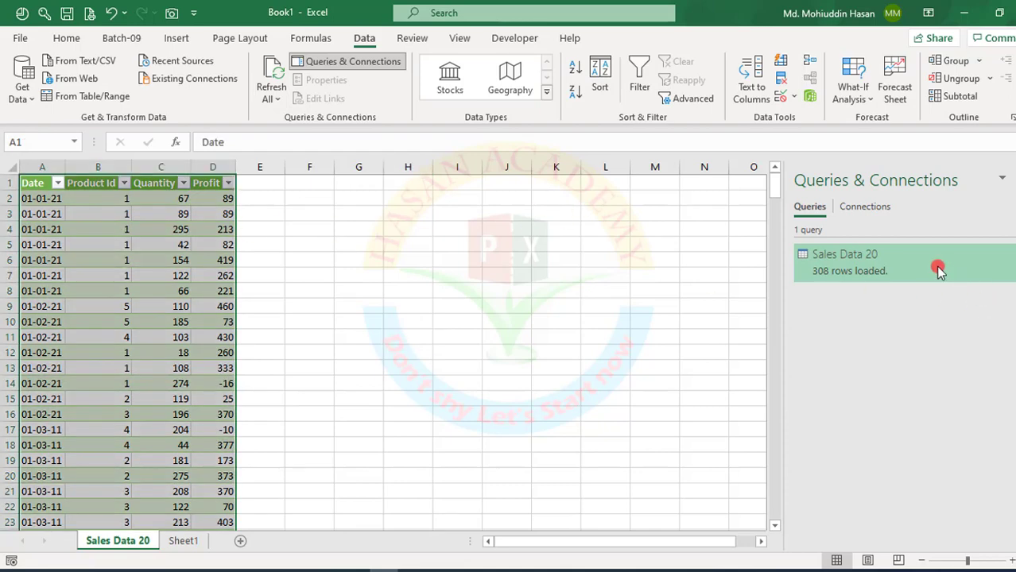
{"action": "double_click", "coordinate": [900, 270]}
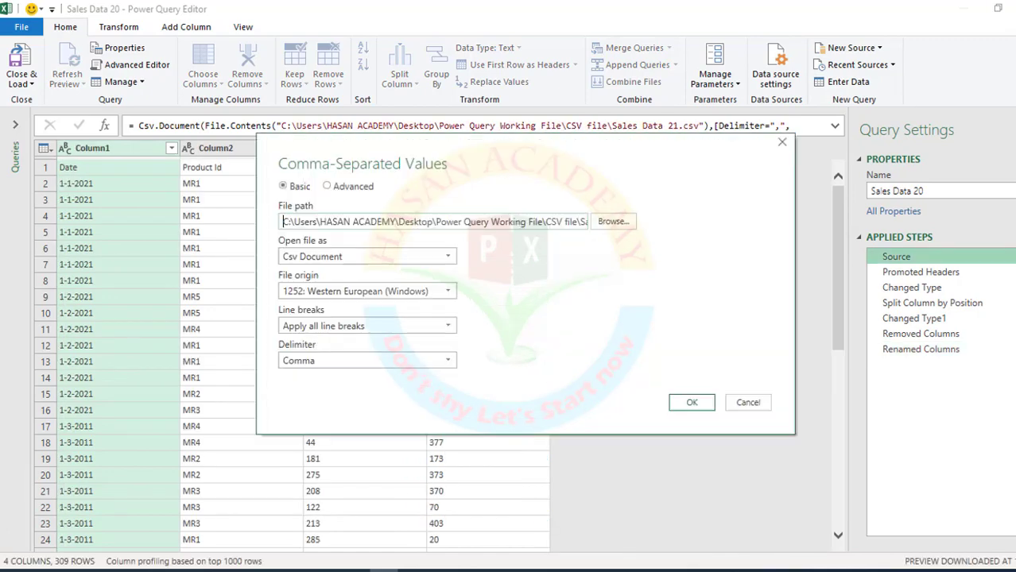
{"action": "left_click", "coordinate": [622, 224]}
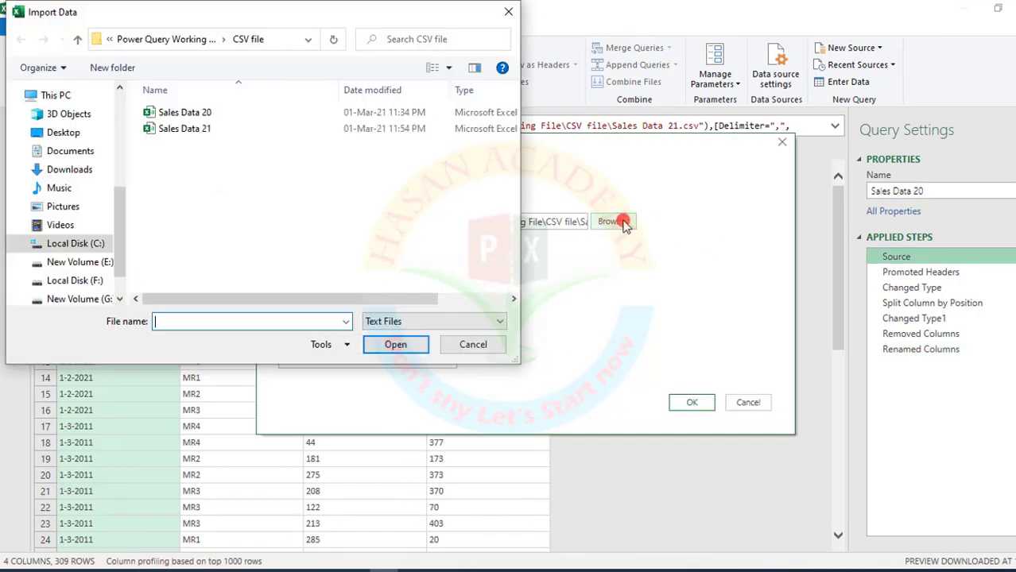
{"action": "left_click", "coordinate": [185, 115]}
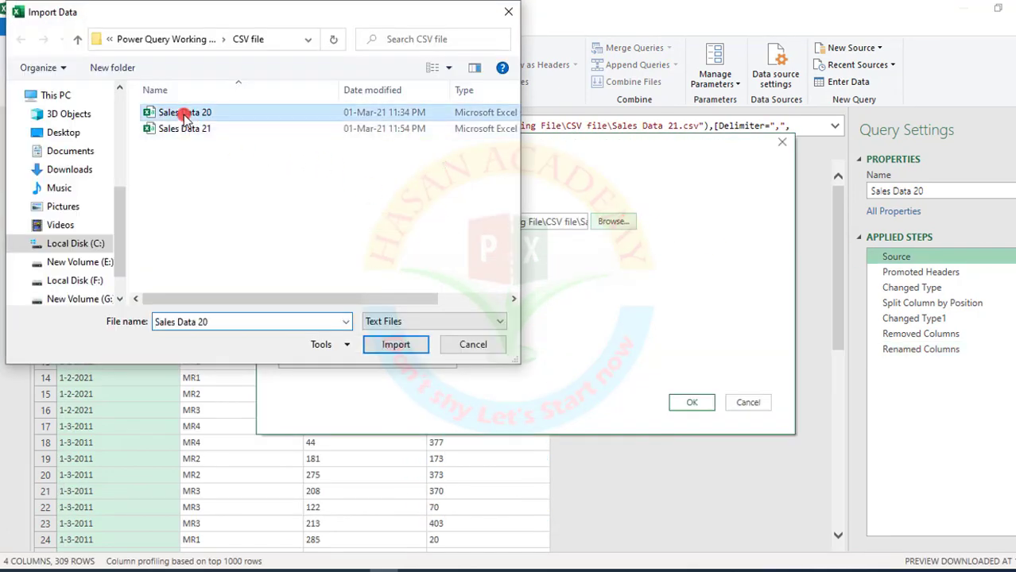
{"action": "left_click", "coordinate": [392, 348]}
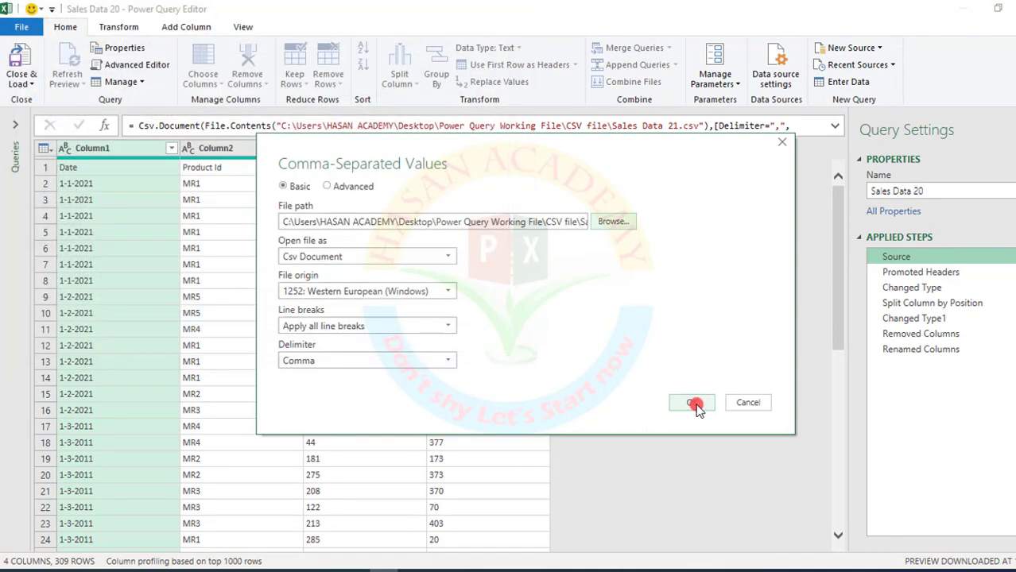
{"action": "left_click", "coordinate": [696, 405]}
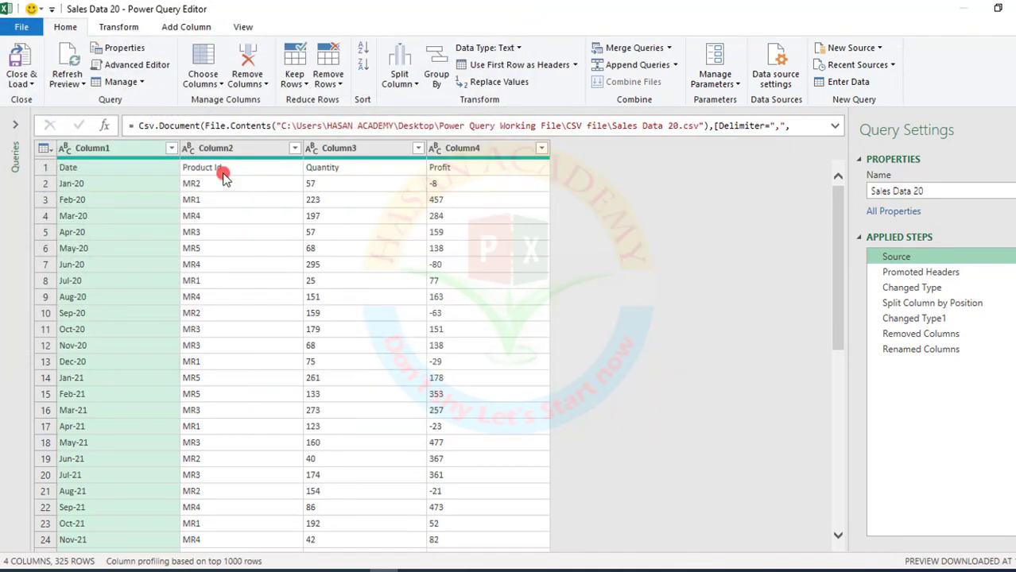
Step: Close the query editor and load the Sales Data 20.csv data into the worksheet table
{"action": "left_click", "coordinate": [14, 70]}
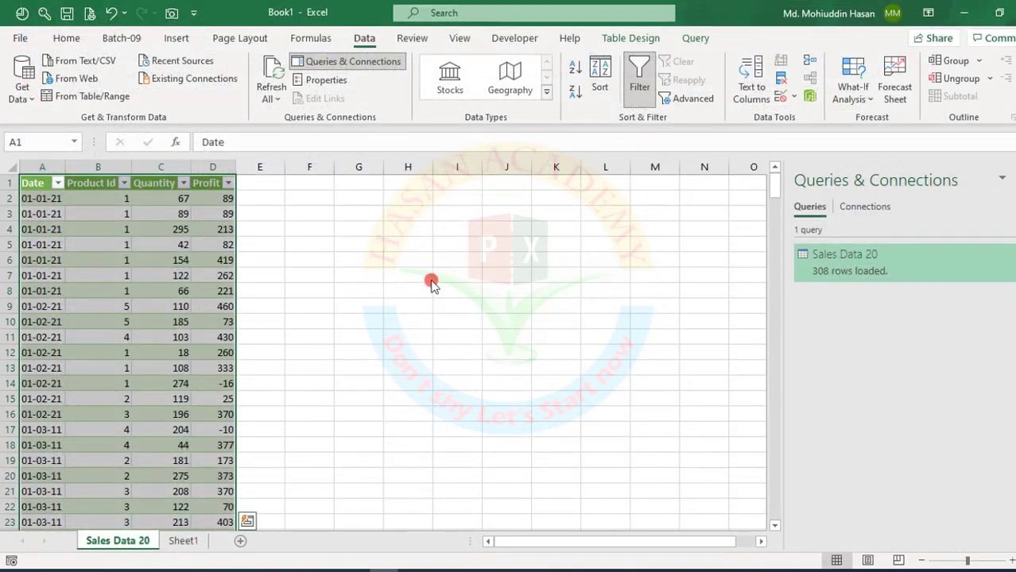
{"action": "left_click", "coordinate": [340, 277]}
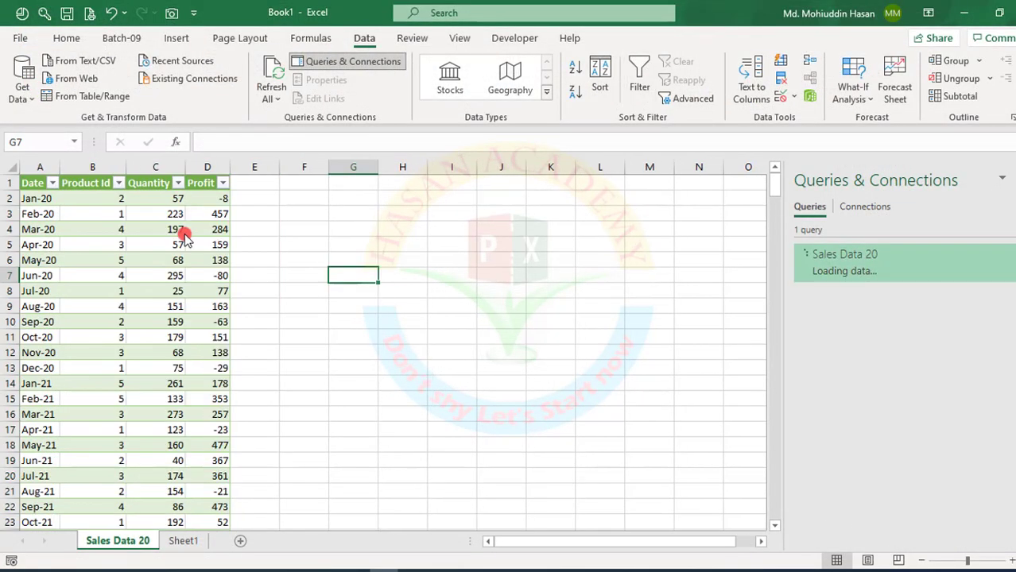
{"action": "left_click", "coordinate": [182, 214]}
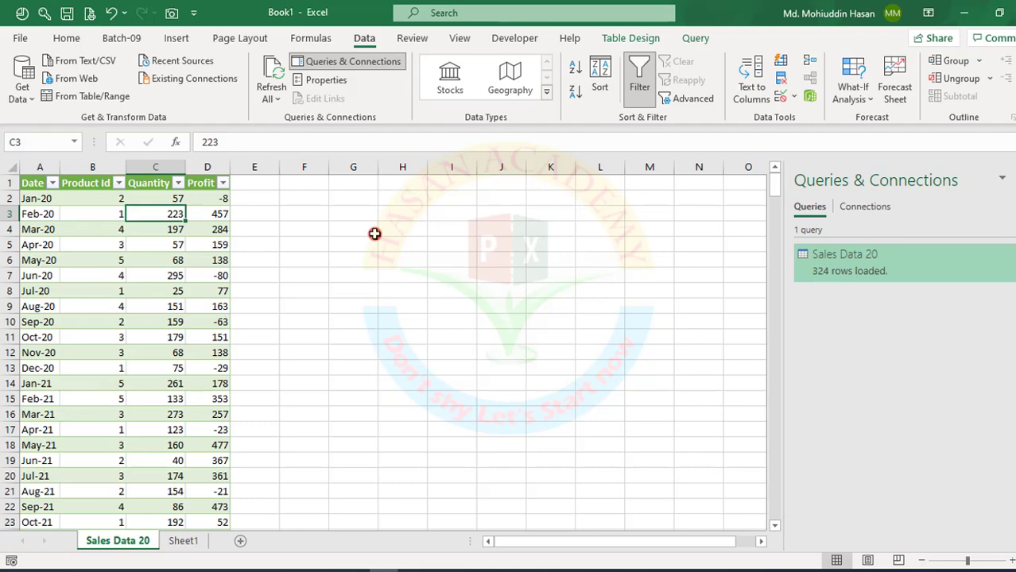
Step: Open Sales Data 21 from the CSV file folder and copy all its data rows below the header, A2:D309
{"action": "left_click", "coordinate": [964, 13]}
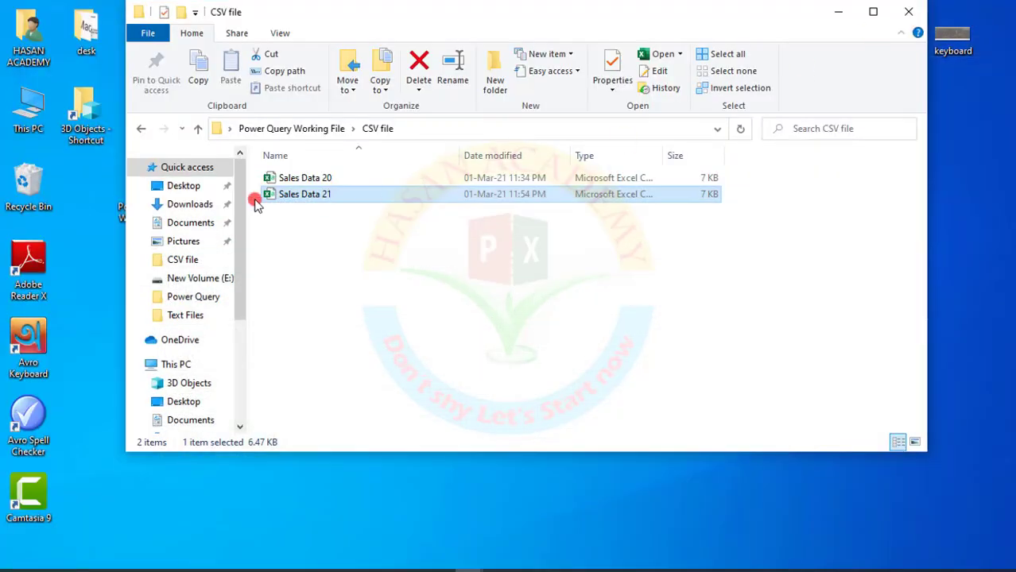
{"action": "double_click", "coordinate": [316, 197]}
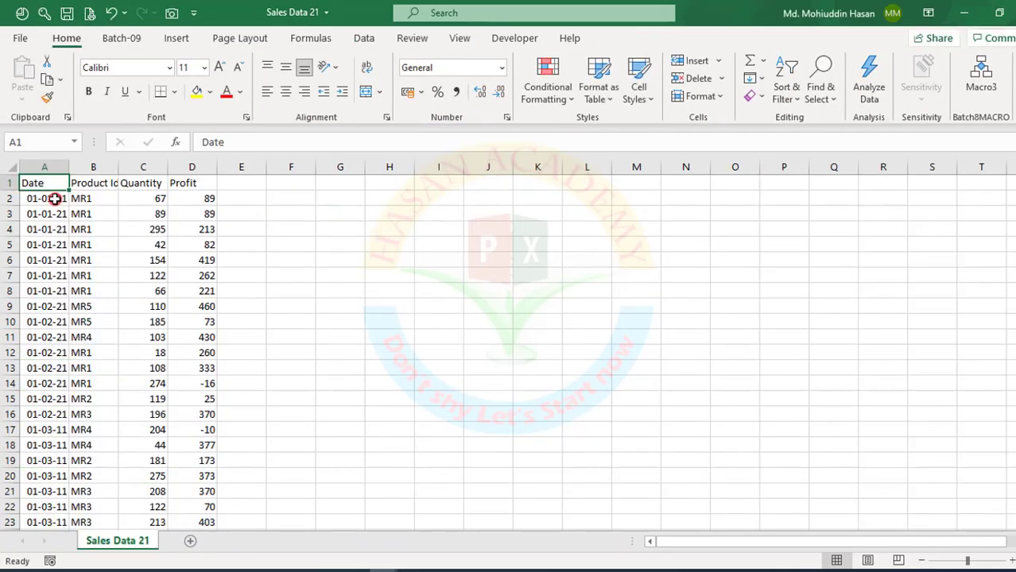
{"action": "left_click", "coordinate": [54, 199]}
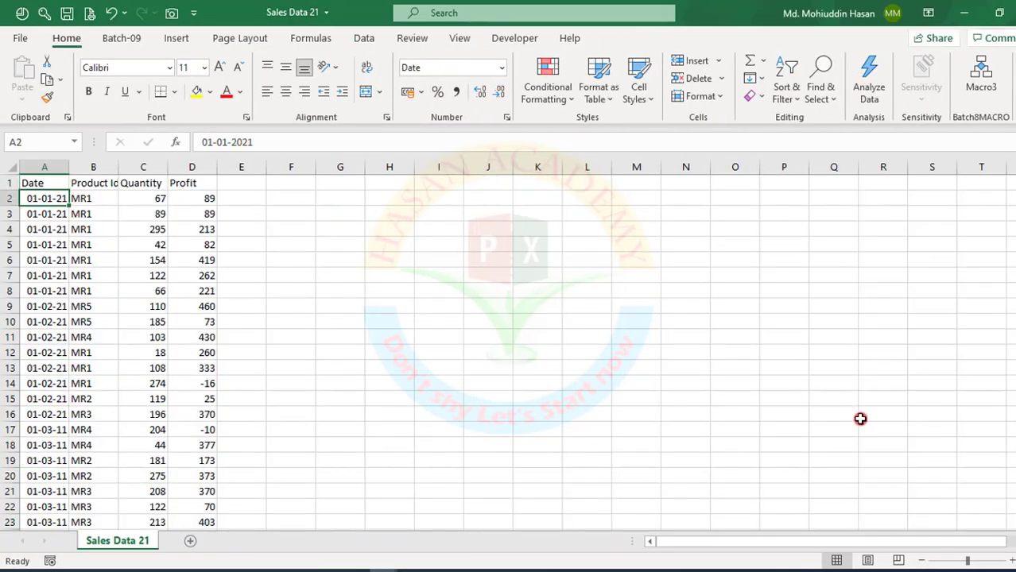
{"action": "key", "text": "shift+Right"}
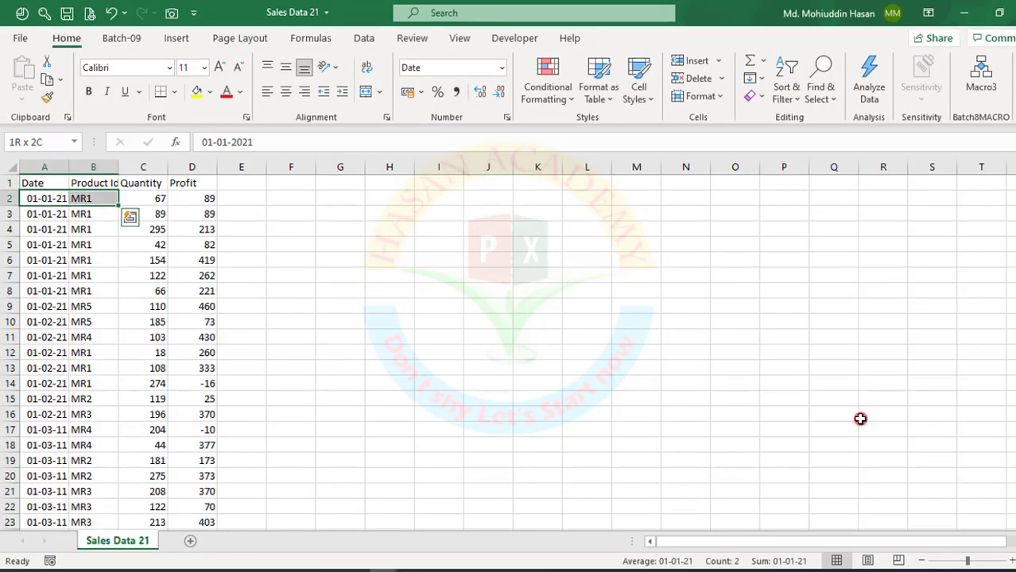
{"action": "key", "text": "shift+Right"}
{"action": "key", "text": "shift+Right"}
{"action": "key", "text": "ctrl+shift+Down"}
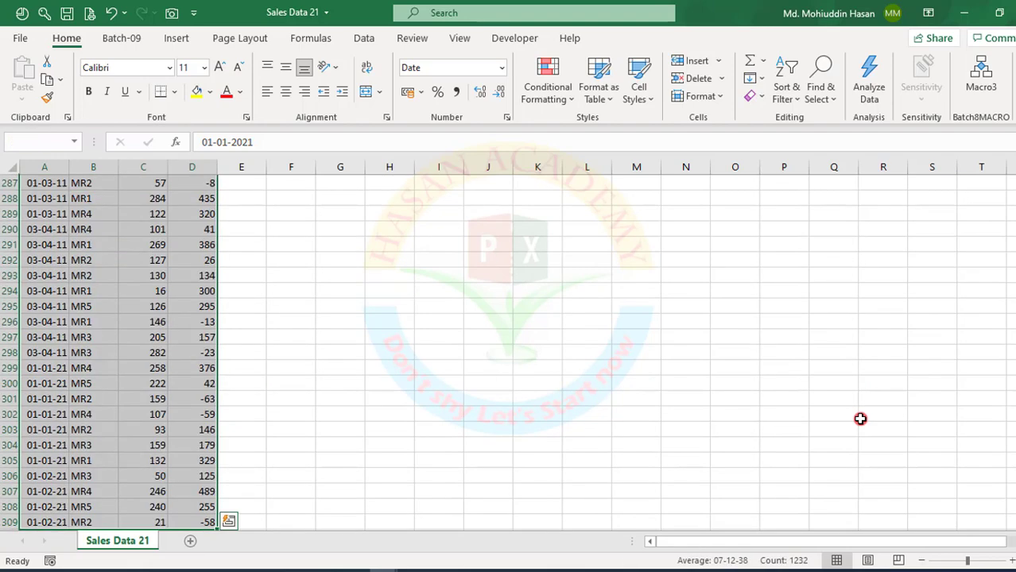
{"action": "key", "text": "ctrl+c"}
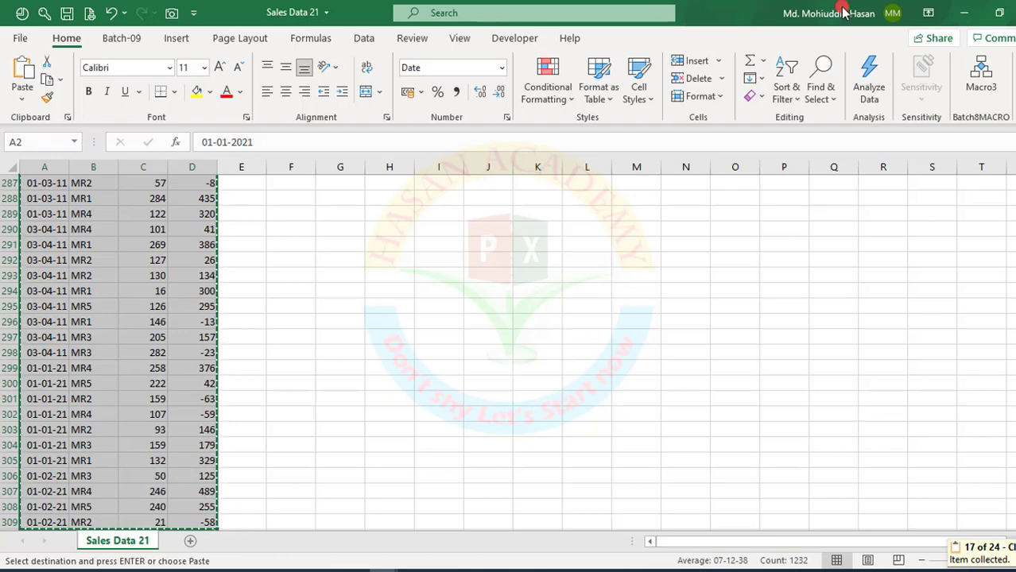
Step: Switch to the CSV file folder and open the Sales Data 20 file
{"action": "left_click", "coordinate": [960, 11]}
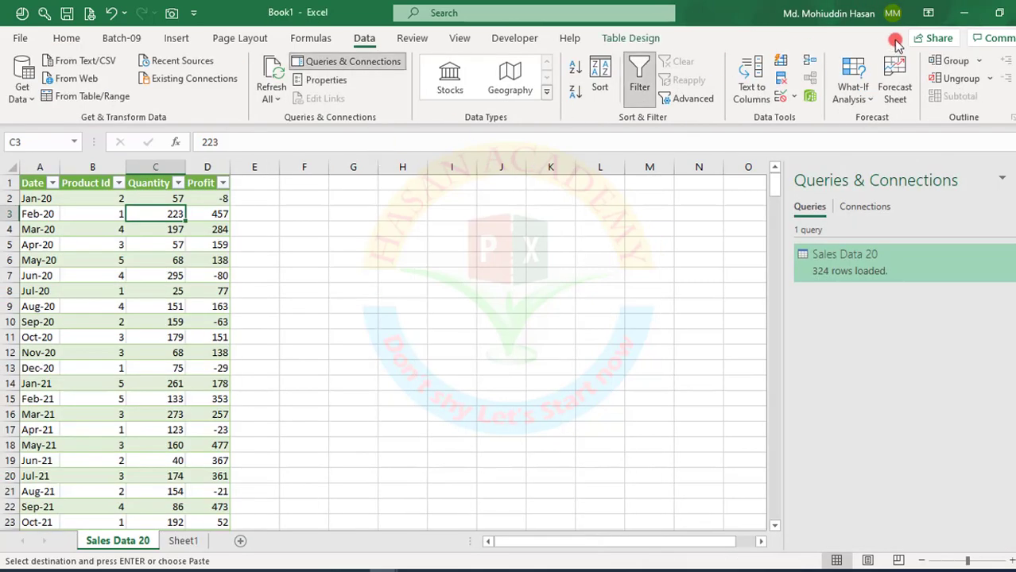
{"action": "left_click", "coordinate": [961, 14]}
{"action": "left_click", "coordinate": [355, 178]}
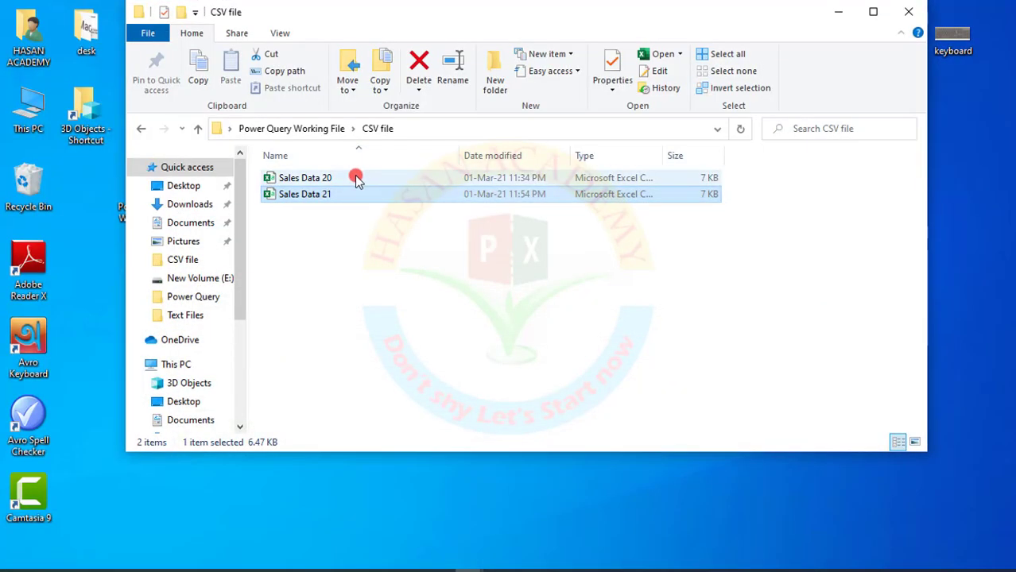
{"action": "double_click", "coordinate": [359, 179]}
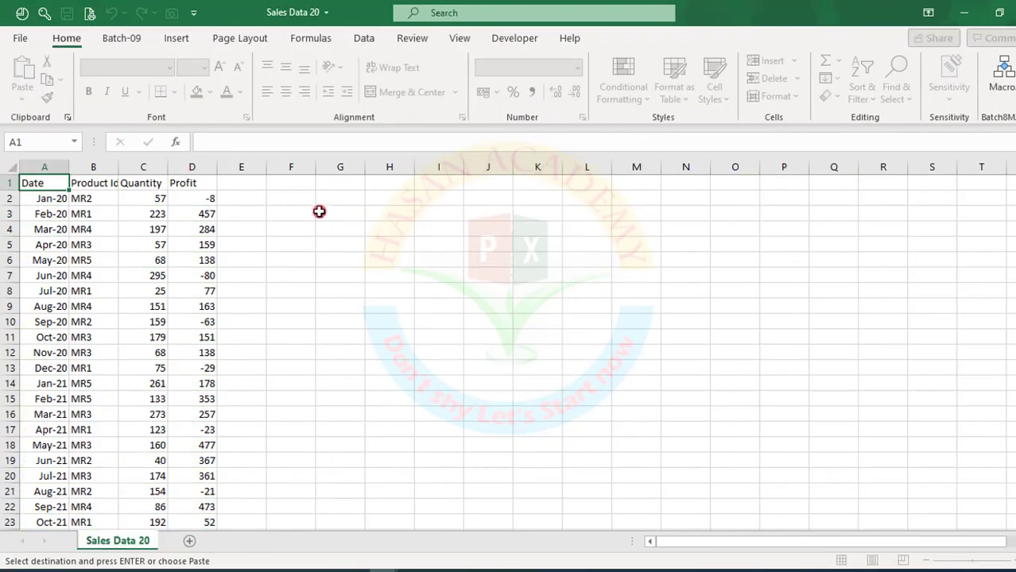
Step: Paste the copied rows below the last record of Sales Data 20, starting at A326, and save the CSV file
{"action": "left_click", "coordinate": [94, 320]}
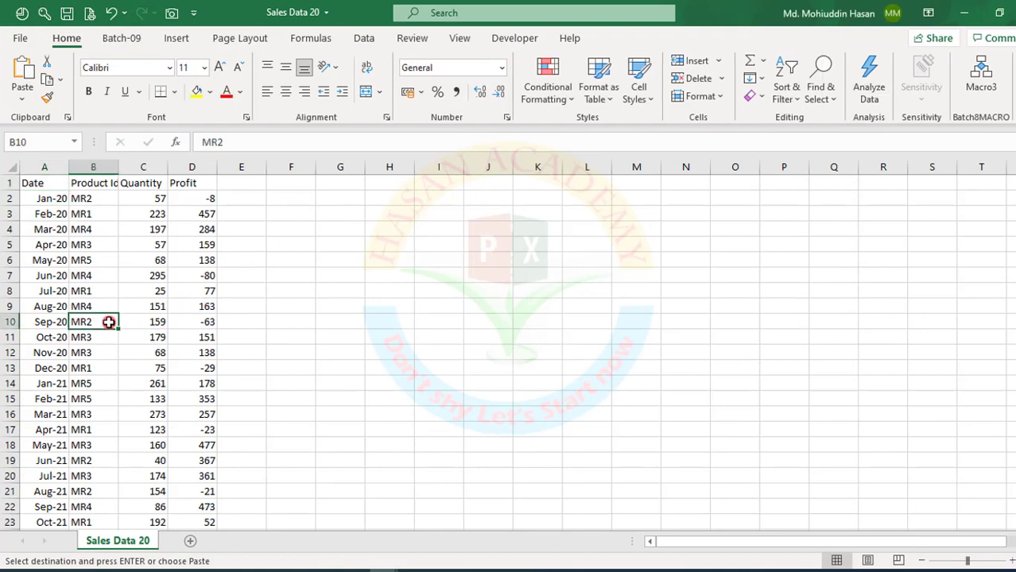
{"action": "key", "text": "ctrl+Down"}
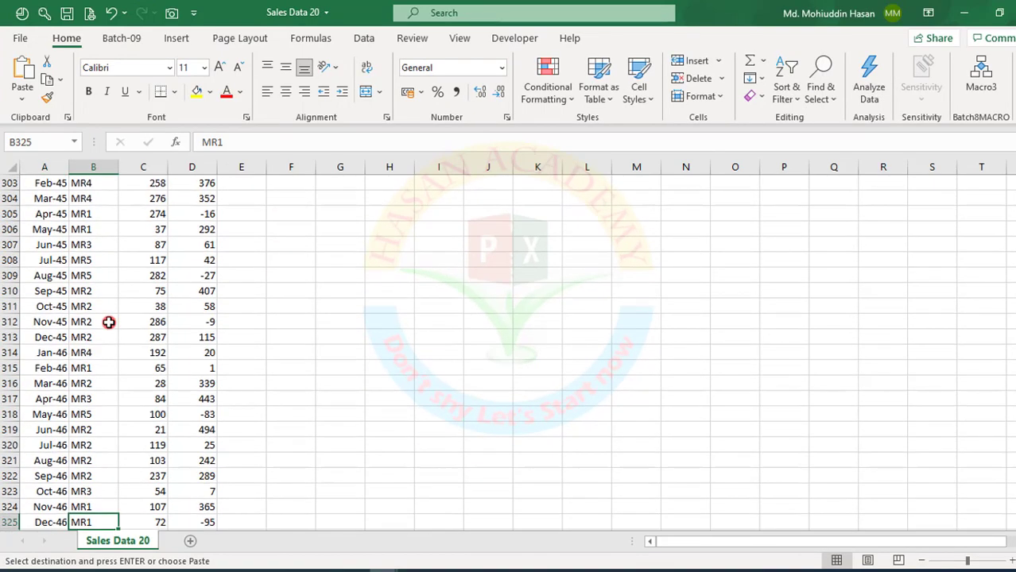
{"action": "key", "text": "Down"}
{"action": "key", "text": "Left"}
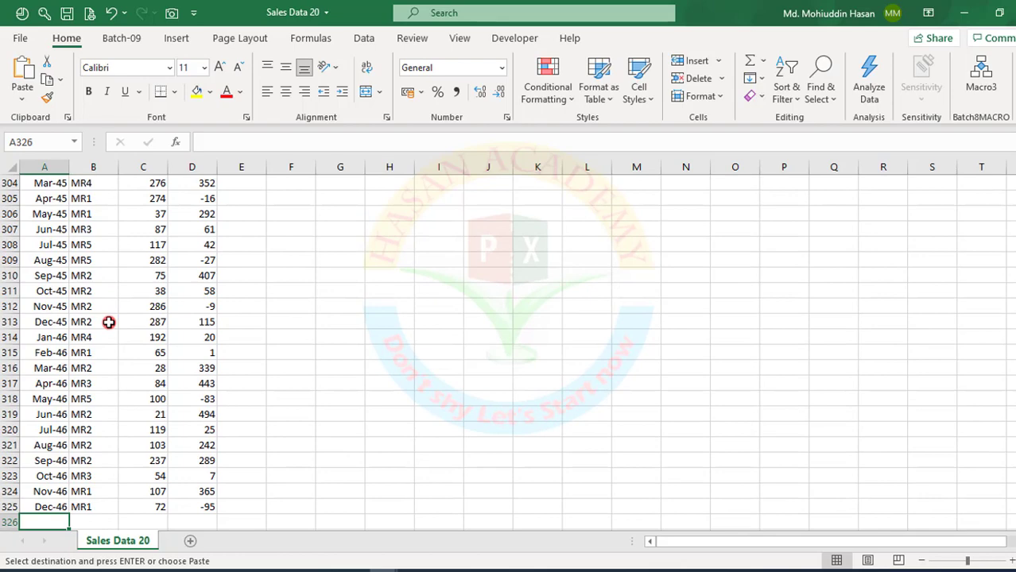
{"action": "key", "text": "ctrl+v"}
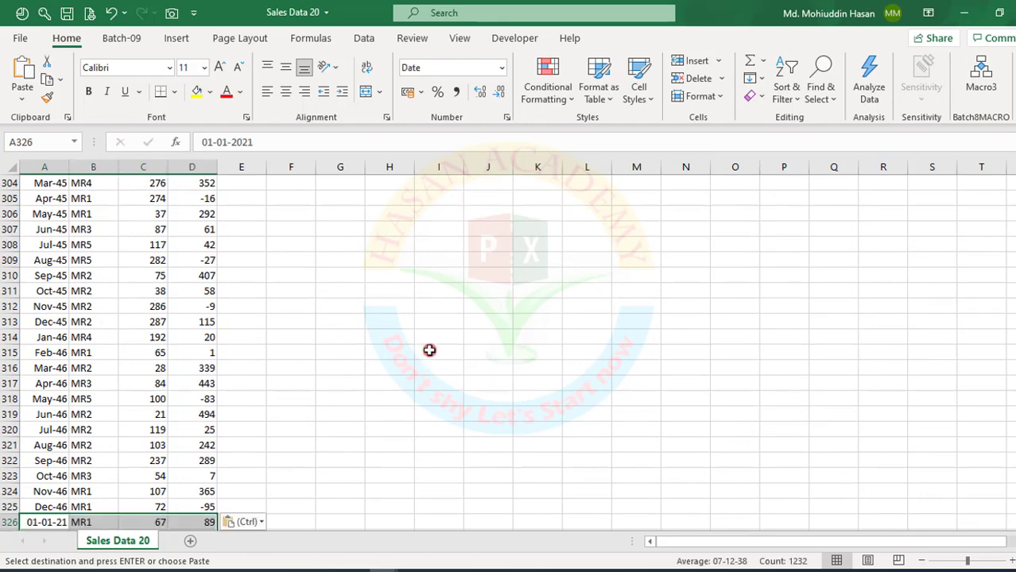
{"action": "left_click", "coordinate": [429, 350]}
{"action": "left_click", "coordinate": [67, 12]}
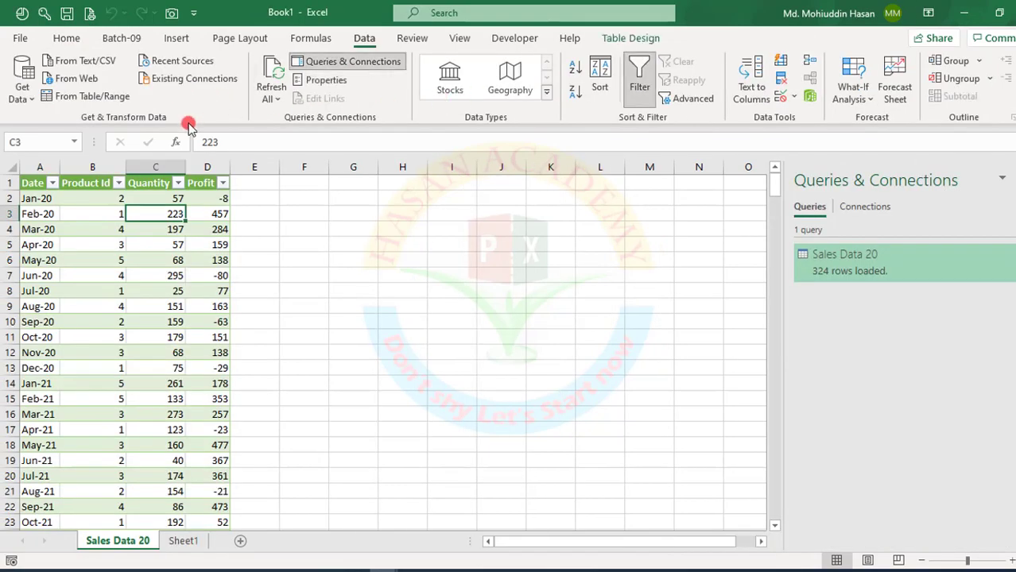
Step: Return to the Sales Data 21 workbook, save it and close it
{"action": "mouse_move", "coordinate": [404, 569]}
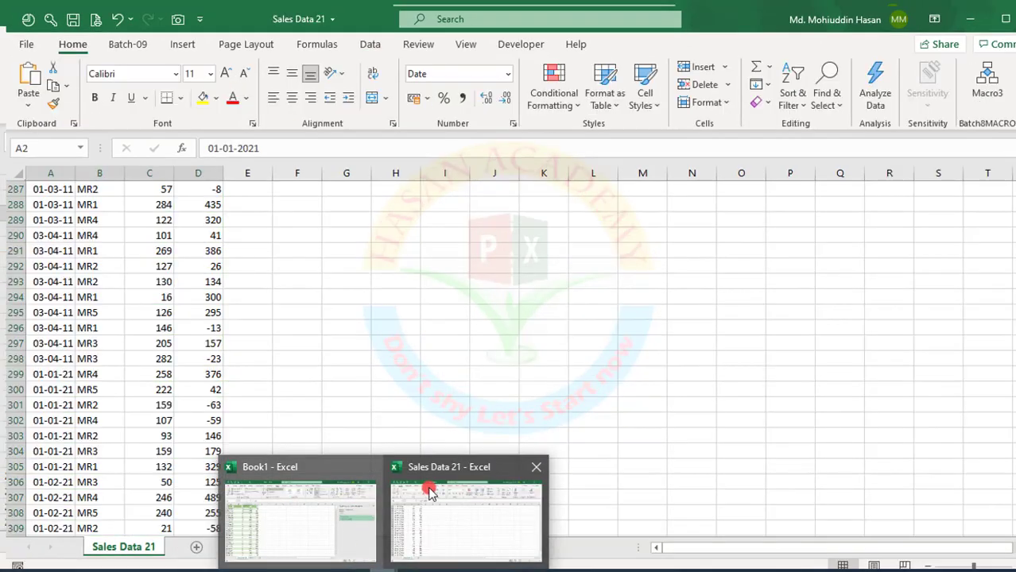
{"action": "left_click", "coordinate": [427, 483]}
{"action": "left_click", "coordinate": [66, 13]}
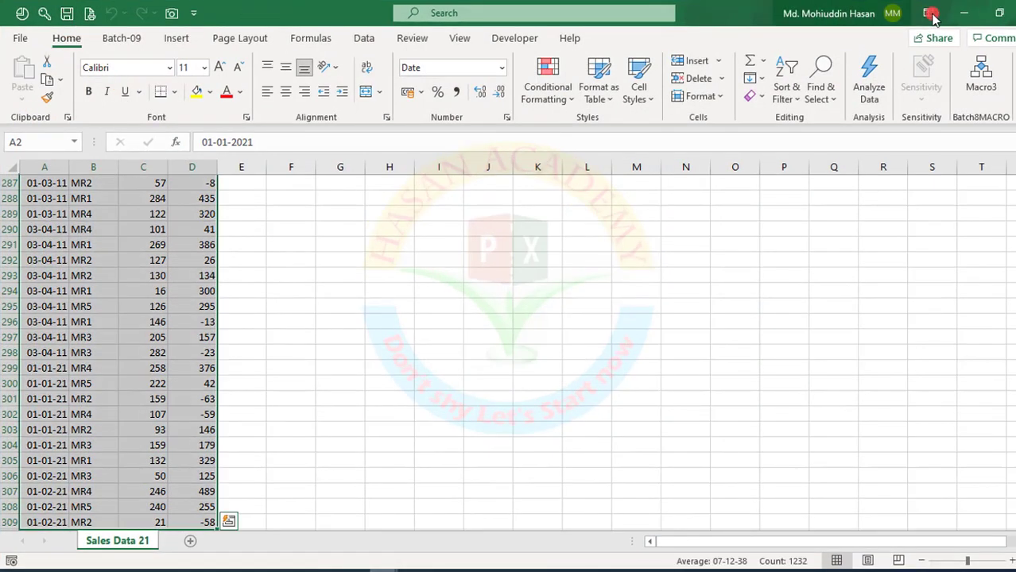
{"action": "left_click", "coordinate": [1015, 12]}
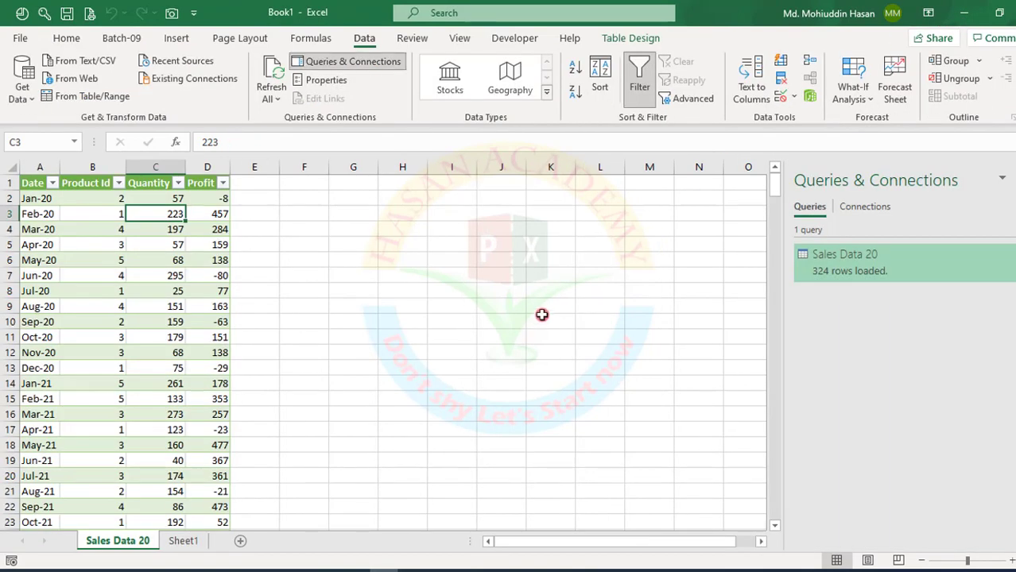
Step: Refresh the Sales Data 20 query in Book1 and look through the rows of the loaded table
{"action": "mouse_move", "coordinate": [831, 273]}
{"action": "left_click", "coordinate": [271, 71]}
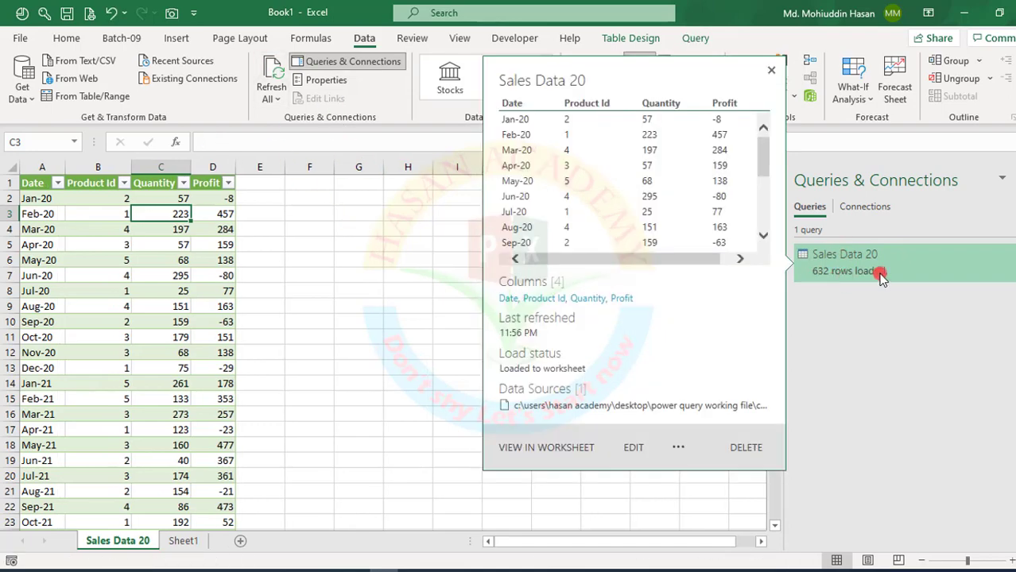
{"action": "left_click", "coordinate": [337, 259]}
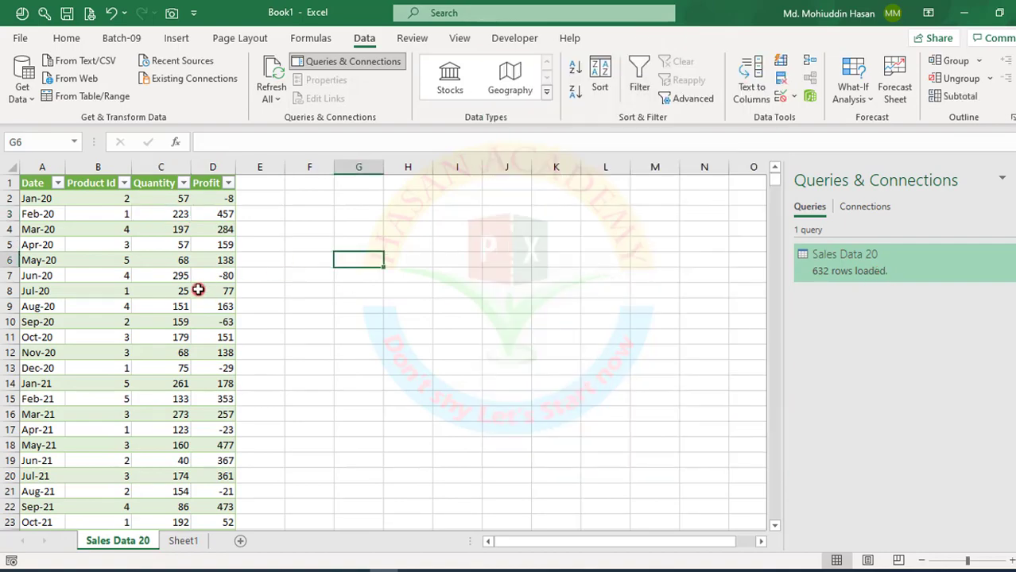
{"action": "scroll", "coordinate": [96, 428], "scroll_direction": "down", "scroll_amount": 5}
{"action": "scroll", "coordinate": [96, 428], "scroll_direction": "down", "scroll_amount": 20}
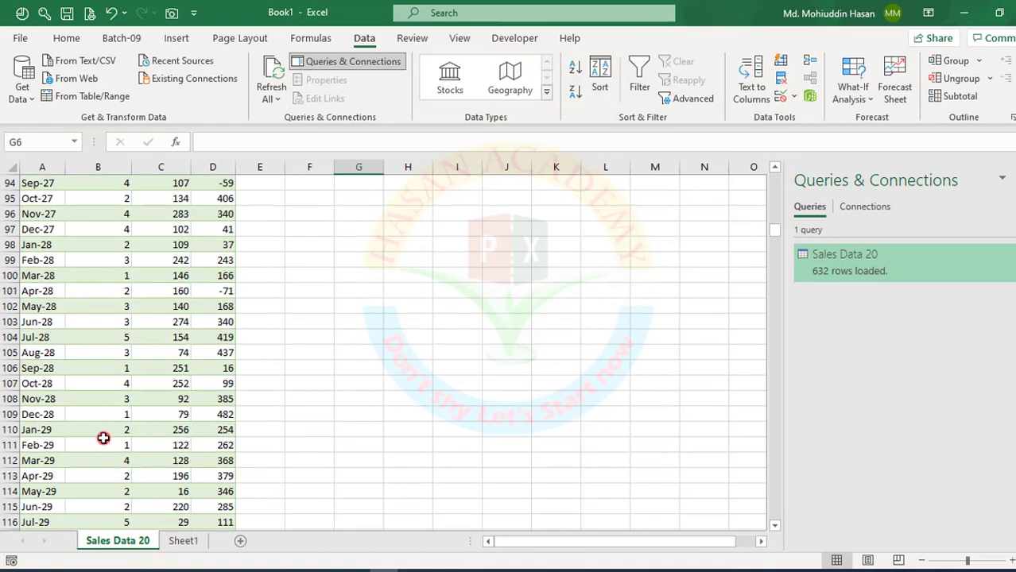
{"action": "scroll", "coordinate": [105, 438], "scroll_direction": "down", "scroll_amount": 6}
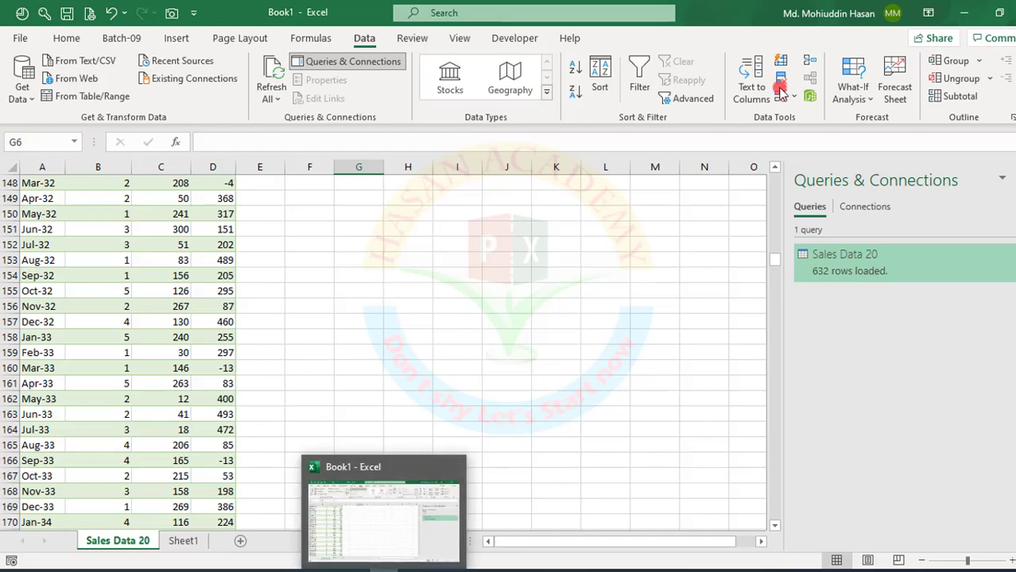
Step: Reopen Sales Data 20 from the CSV file folder and copy its rows from A35 to D633
{"action": "left_click", "coordinate": [963, 13]}
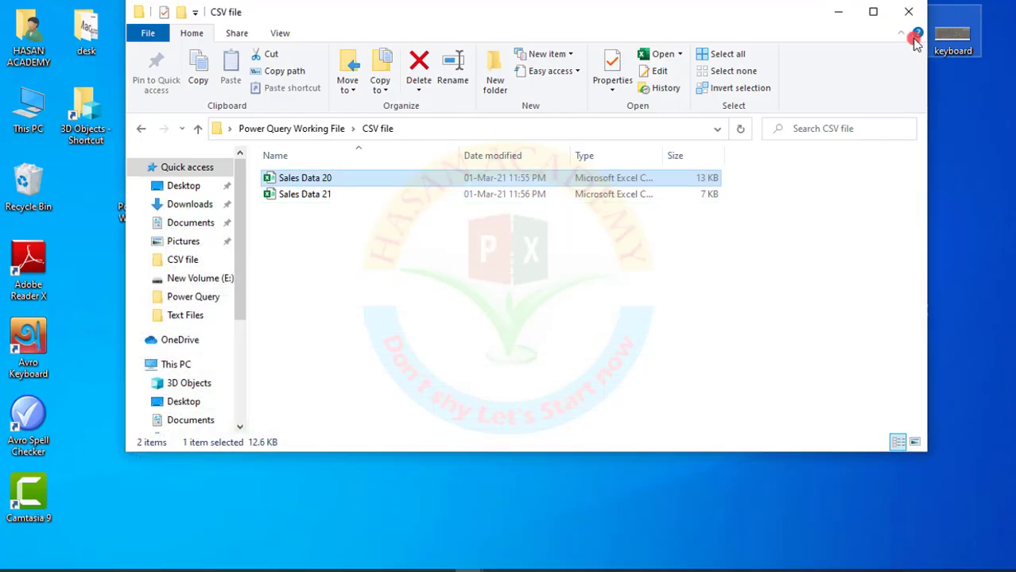
{"action": "double_click", "coordinate": [333, 182]}
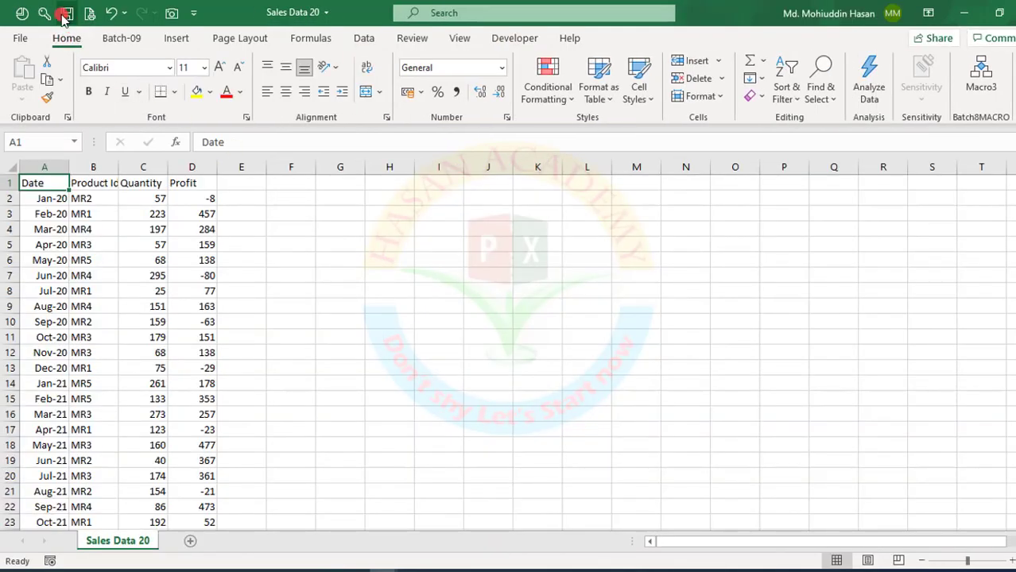
{"action": "scroll", "coordinate": [90, 329], "scroll_direction": "down", "scroll_amount": 1}
{"action": "left_click", "coordinate": [47, 428]}
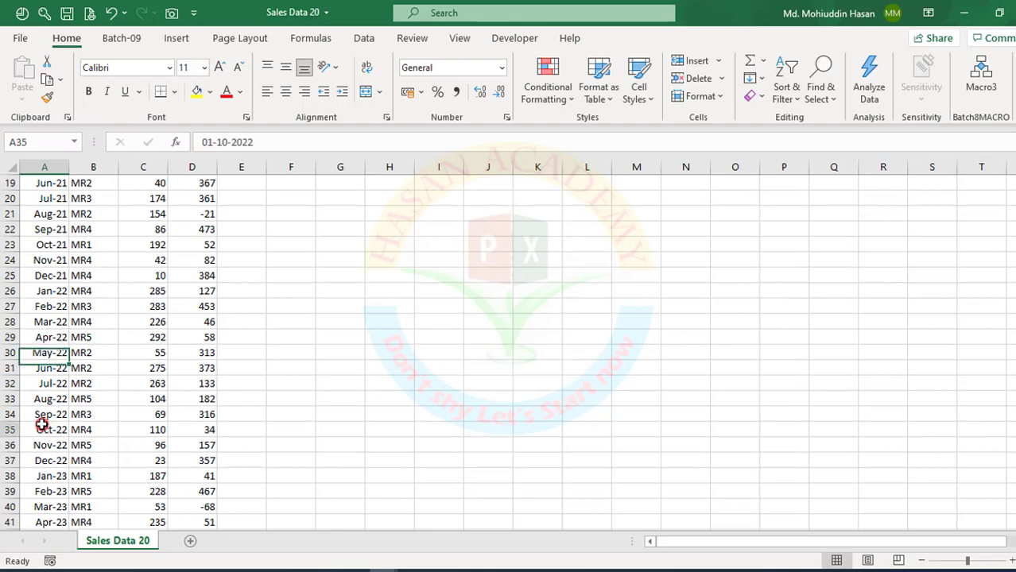
{"action": "key", "text": "shift+Right"}
{"action": "key", "text": "shift+Right"}
{"action": "key", "text": "shift+Right"}
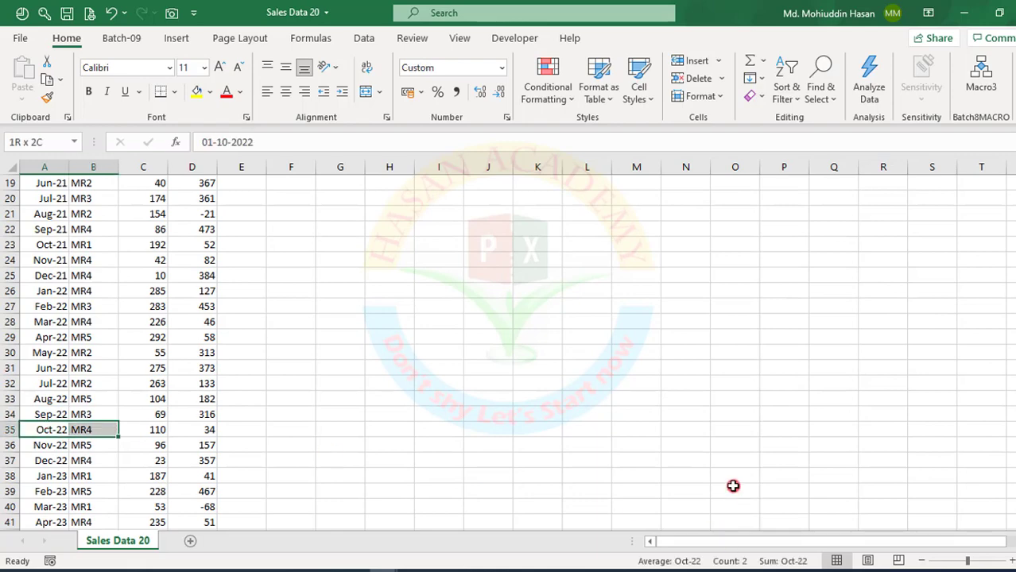
{"action": "key", "text": "ctrl+shift+Down"}
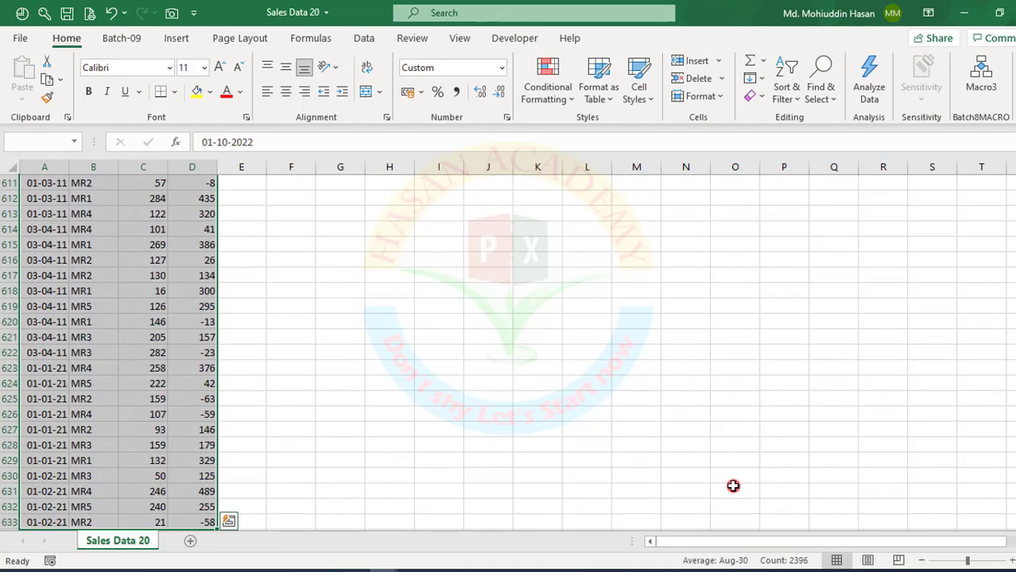
{"action": "key", "text": "ctrl+c"}
Step: Paste the copied rows below the last record, starting at A634, and save the Sales Data 20 CSV file
{"action": "key", "text": "Down"}
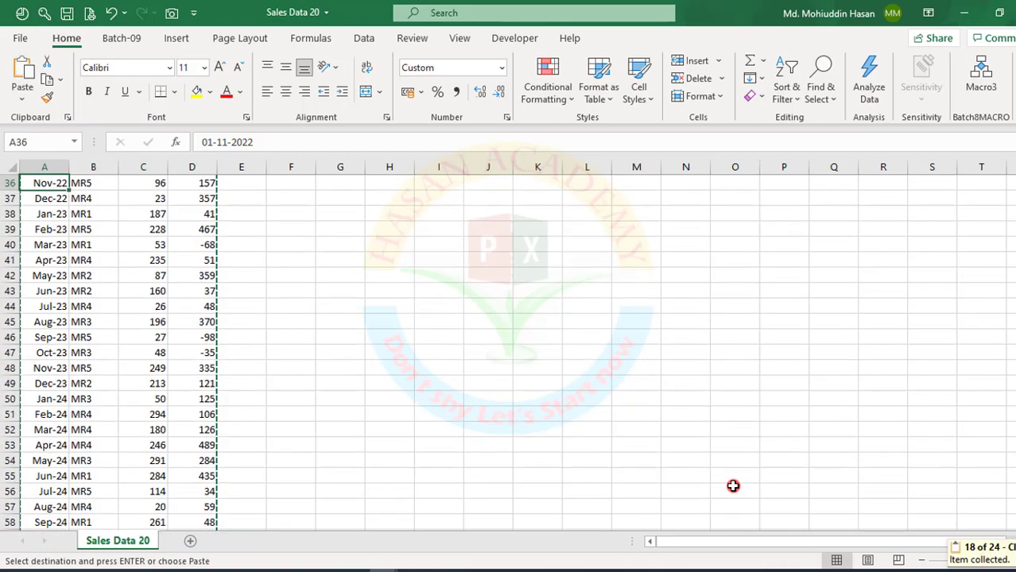
{"action": "key", "text": "ctrl+Down"}
{"action": "key", "text": "Down"}
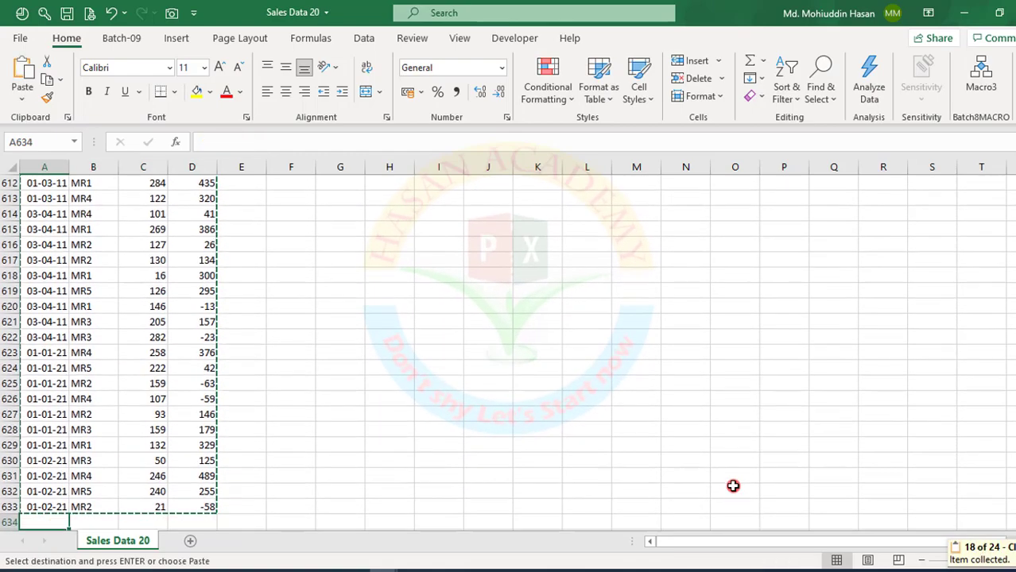
{"action": "key", "text": "ctrl+v"}
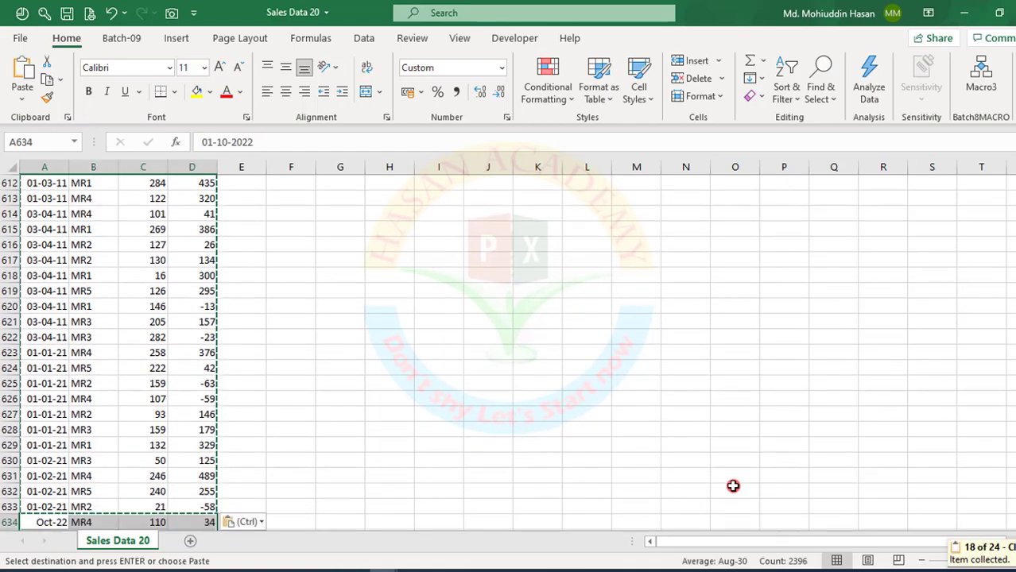
{"action": "left_click", "coordinate": [242, 401]}
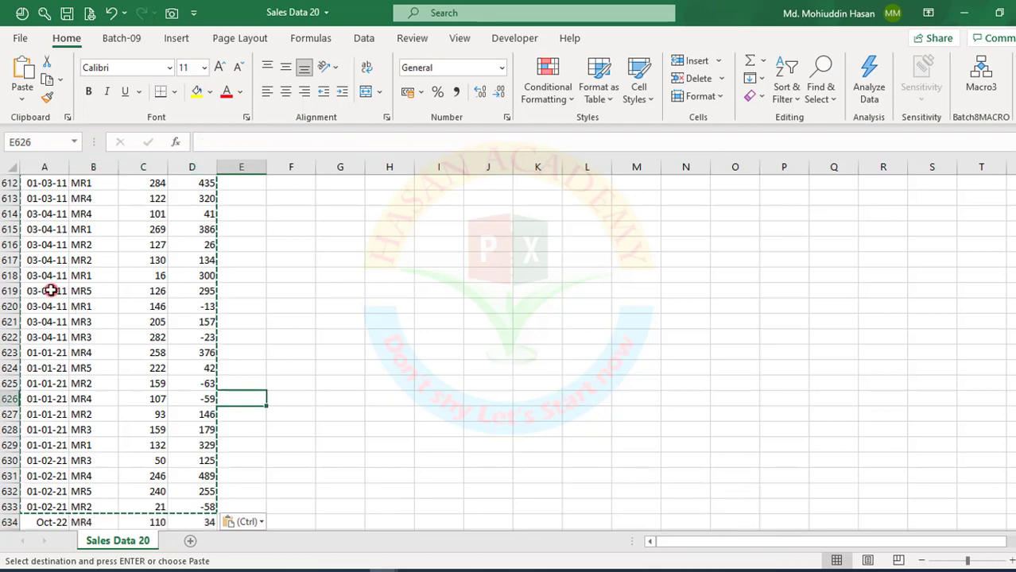
{"action": "left_click", "coordinate": [67, 12]}
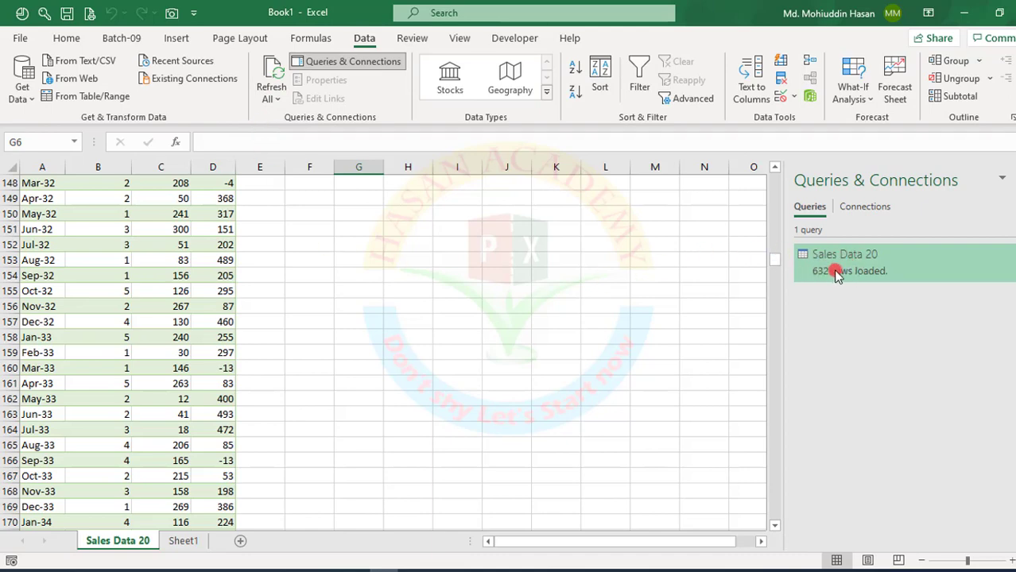
Step: Refresh all data in Book1 to load the enlarged Sales Data 20.csv, and check the table's last rows
{"action": "left_click", "coordinate": [267, 72]}
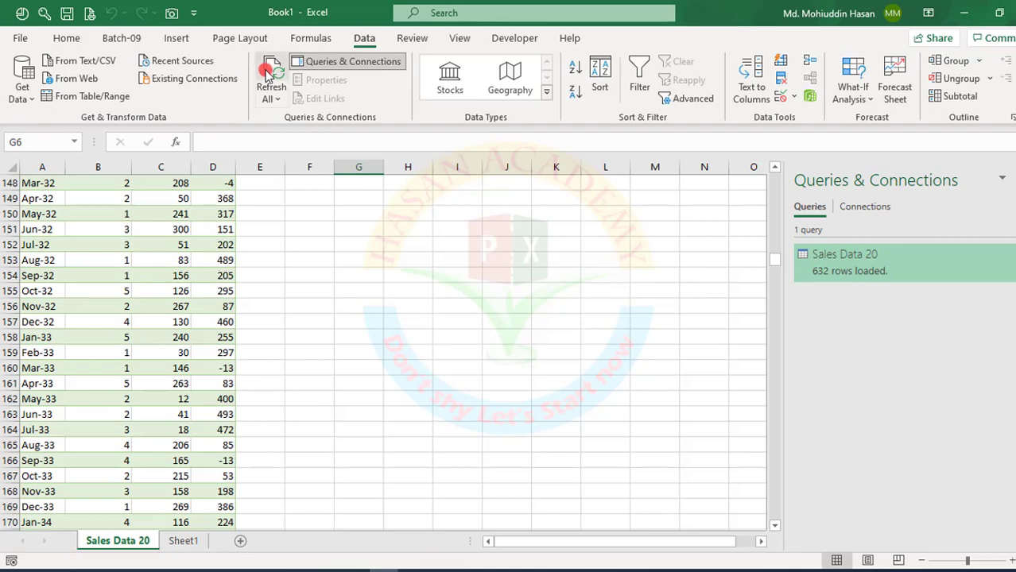
{"action": "left_click", "coordinate": [268, 73]}
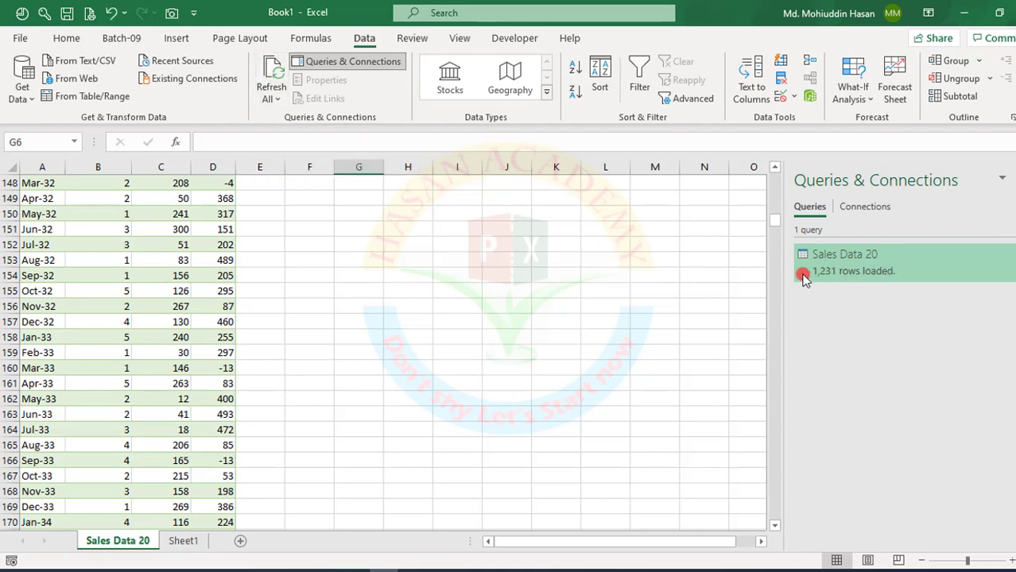
{"action": "mouse_move", "coordinate": [847, 273]}
{"action": "left_click", "coordinate": [447, 278]}
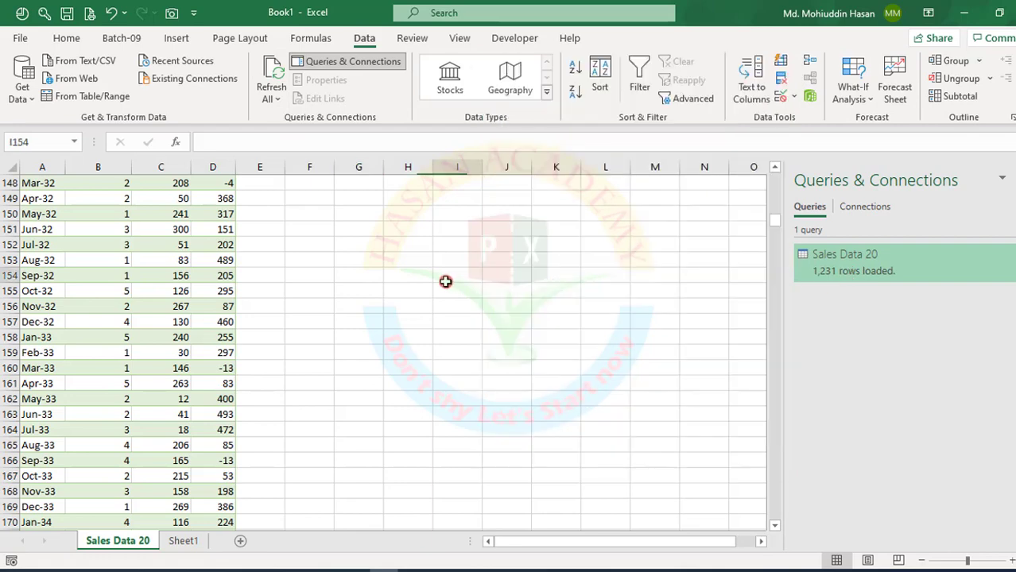
{"action": "mouse_move", "coordinate": [776, 223]}
{"action": "left_mouse_down"}
{"action": "mouse_move", "coordinate": [766, 221]}
{"action": "mouse_move", "coordinate": [774, 540]}
{"action": "left_mouse_up"}
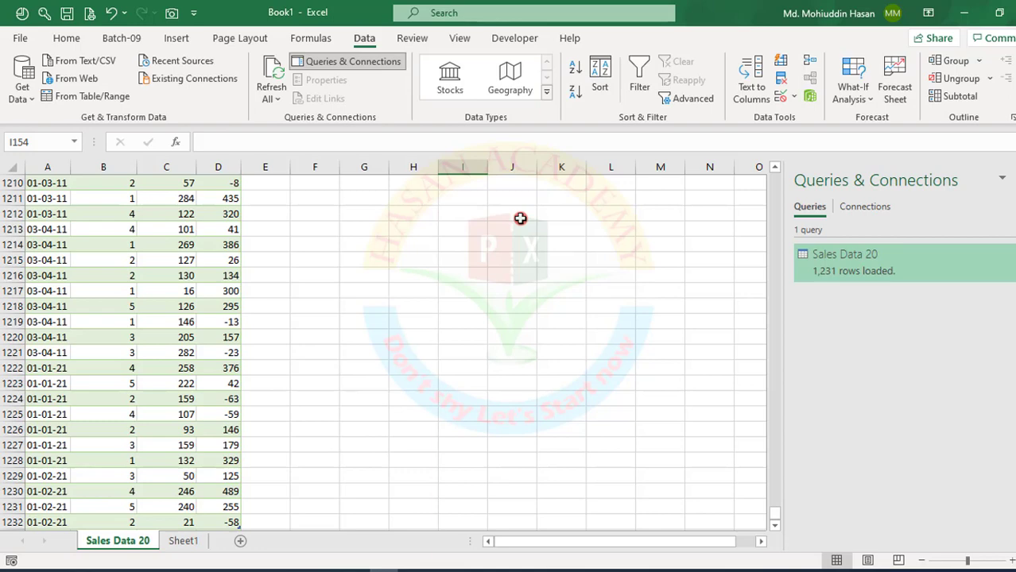
{"action": "left_click", "coordinate": [271, 73]}
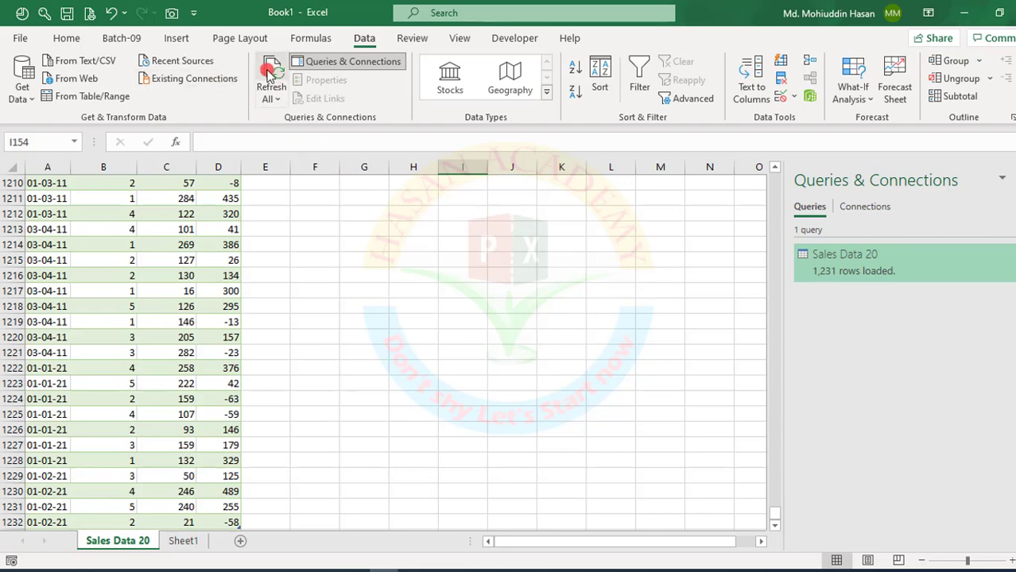
Step: Open the Sales Data 20 query in the Power Query Editor, then close and load it back to the worksheet
{"action": "mouse_move", "coordinate": [412, 569]}
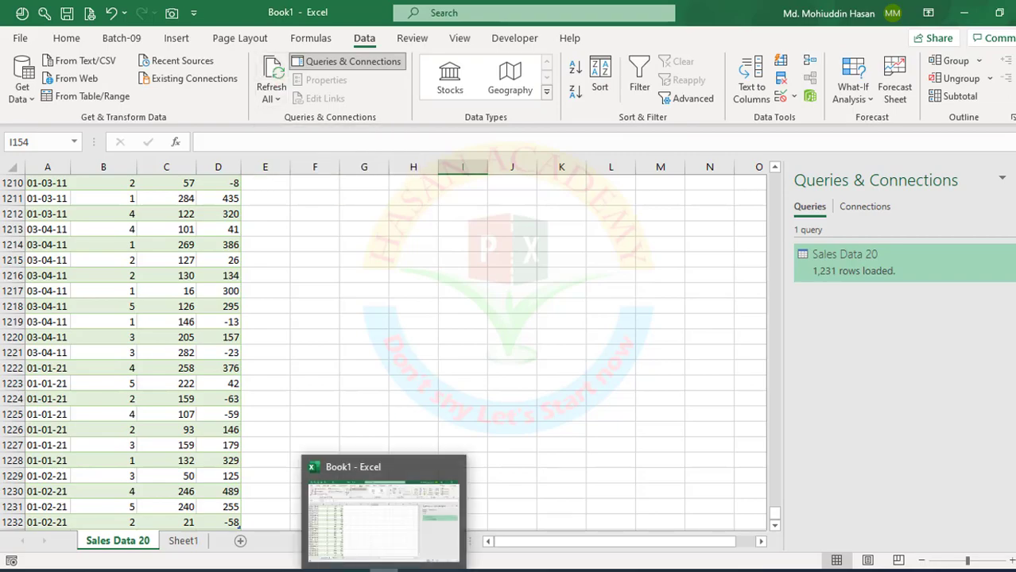
{"action": "left_click", "coordinate": [426, 473]}
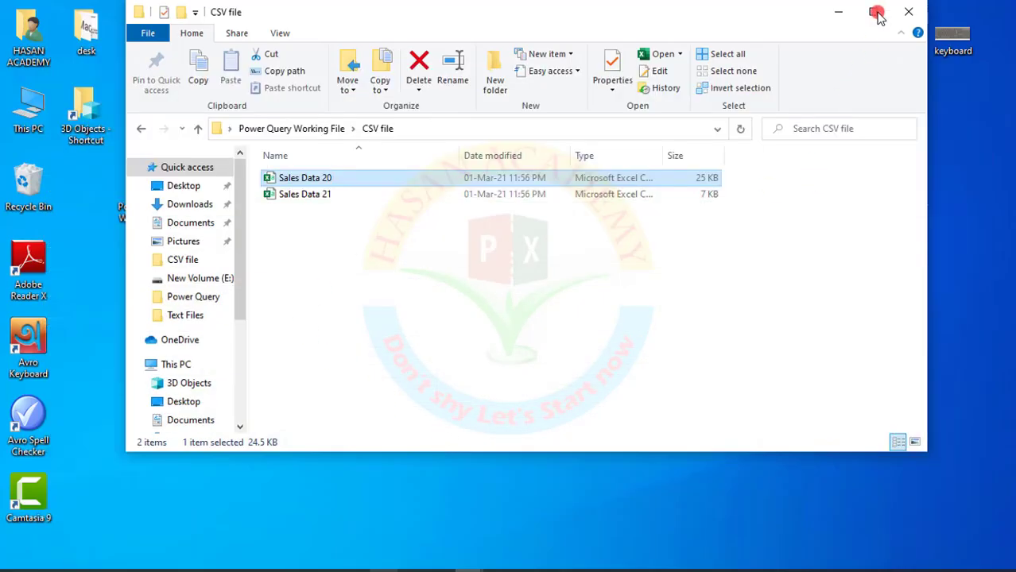
{"action": "mouse_move", "coordinate": [390, 566]}
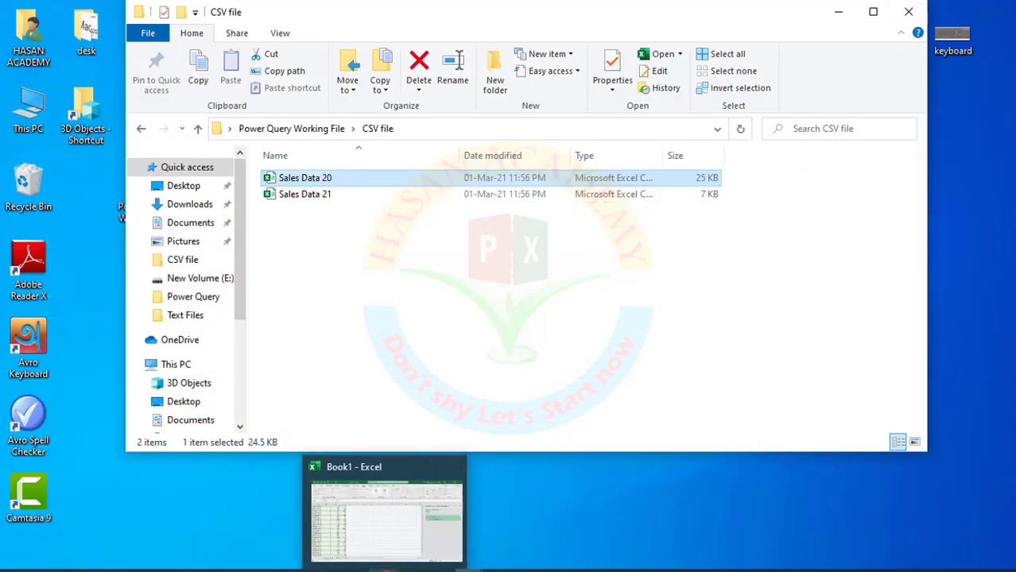
{"action": "left_click", "coordinate": [373, 513]}
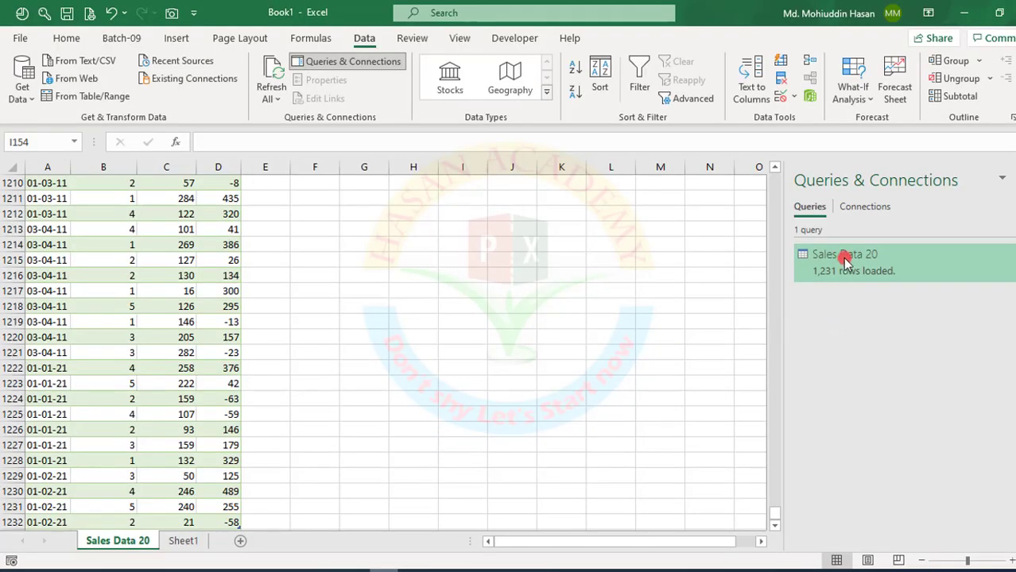
{"action": "double_click", "coordinate": [845, 260]}
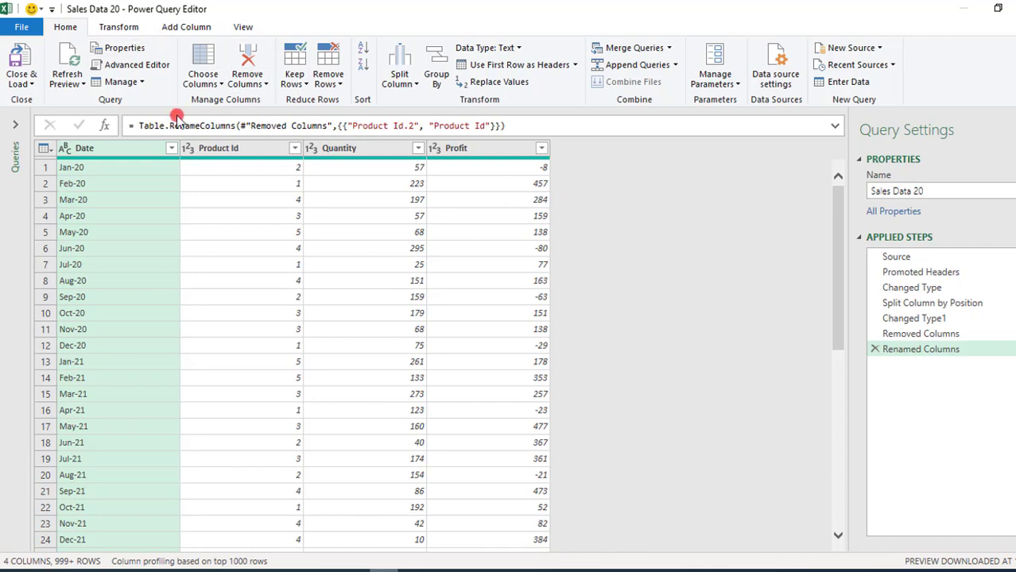
{"action": "left_click", "coordinate": [11, 70]}
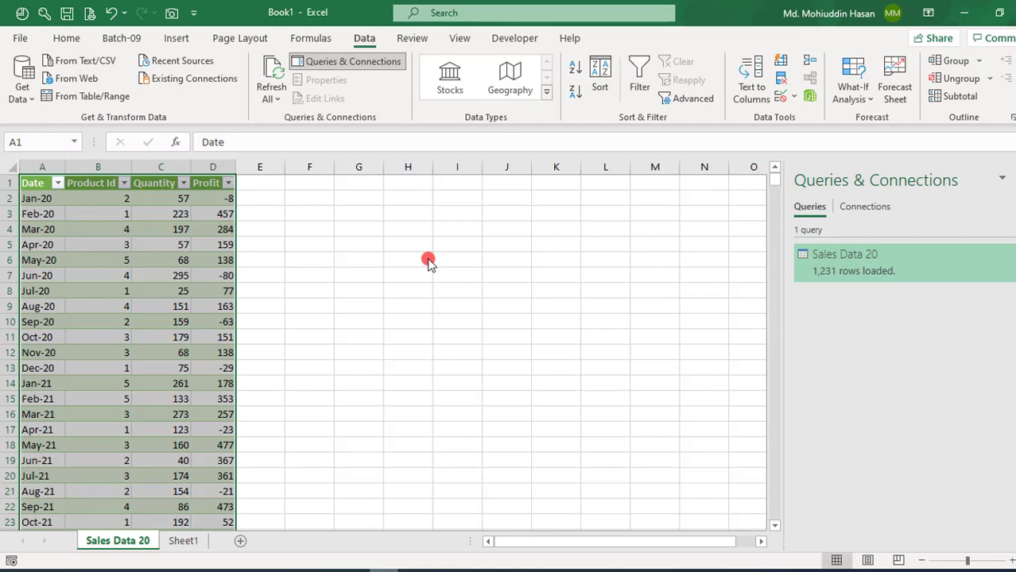